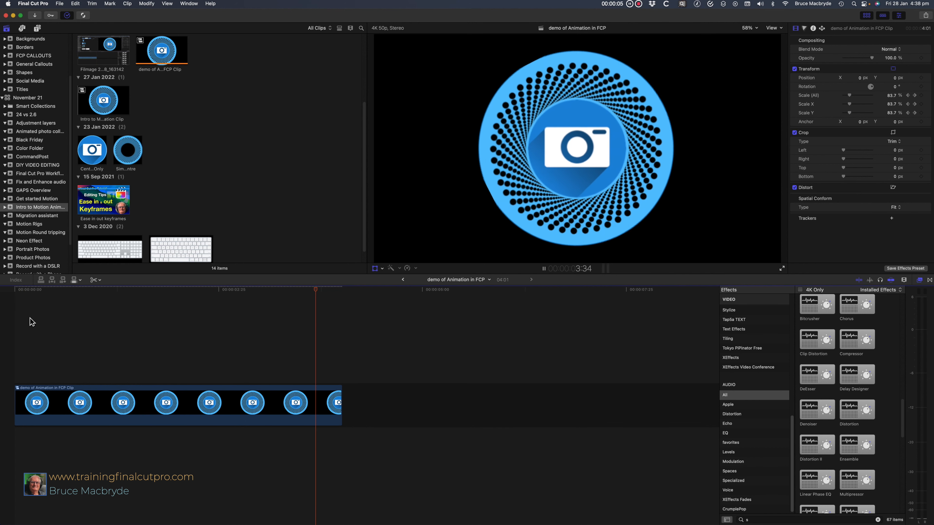
# Play back the logo animation from the start of the timeline.
pyautogui.hotkey('shift', 't')
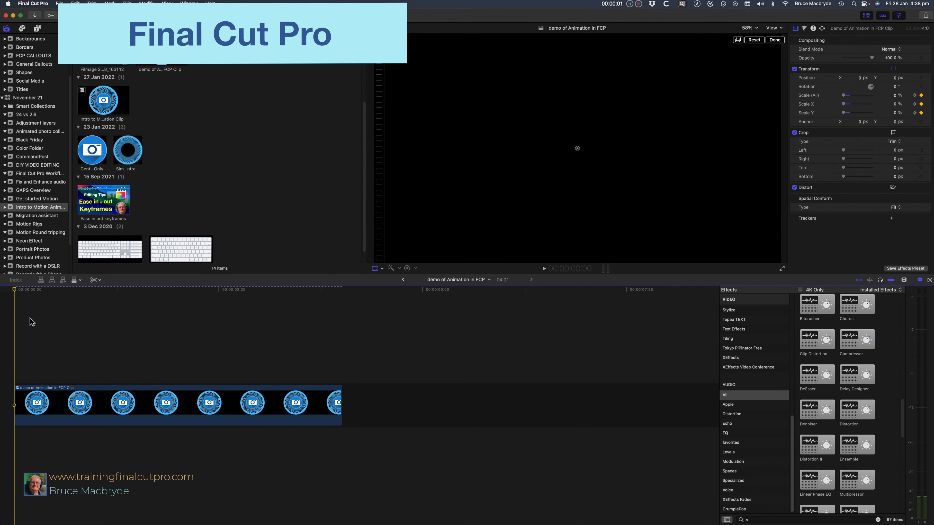
pyautogui.press('space')
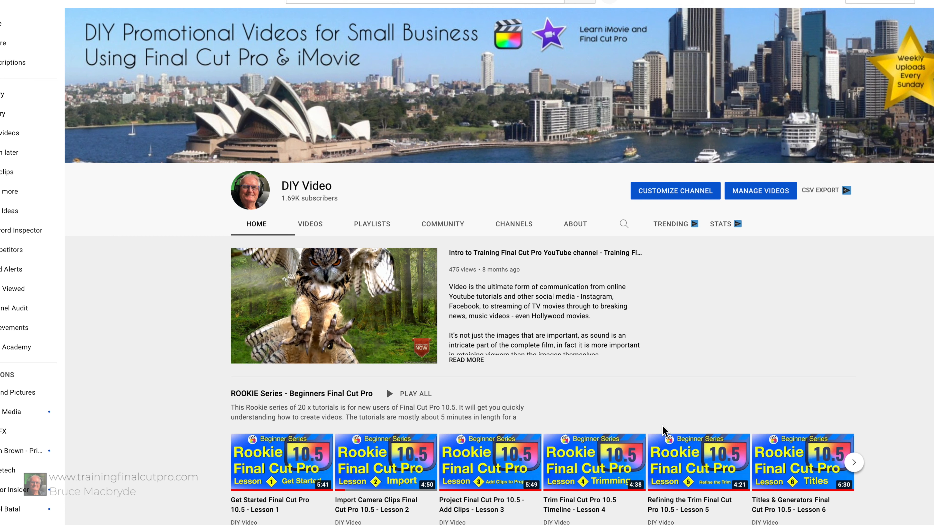
pyautogui.scroll(-2, 664, 431)
pyautogui.scroll(-5, 663, 430)
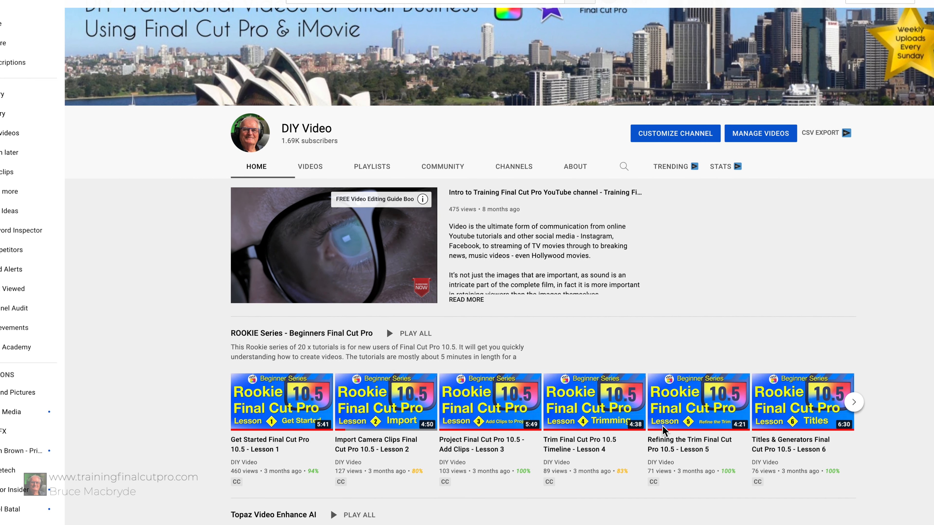
pyautogui.scroll(-5, 663, 427)
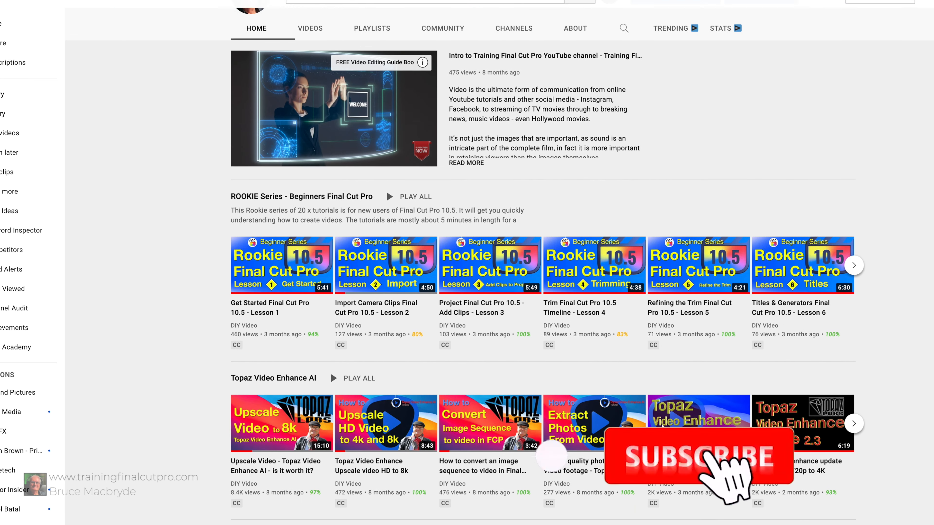
pyautogui.scroll(-8, 662, 427)
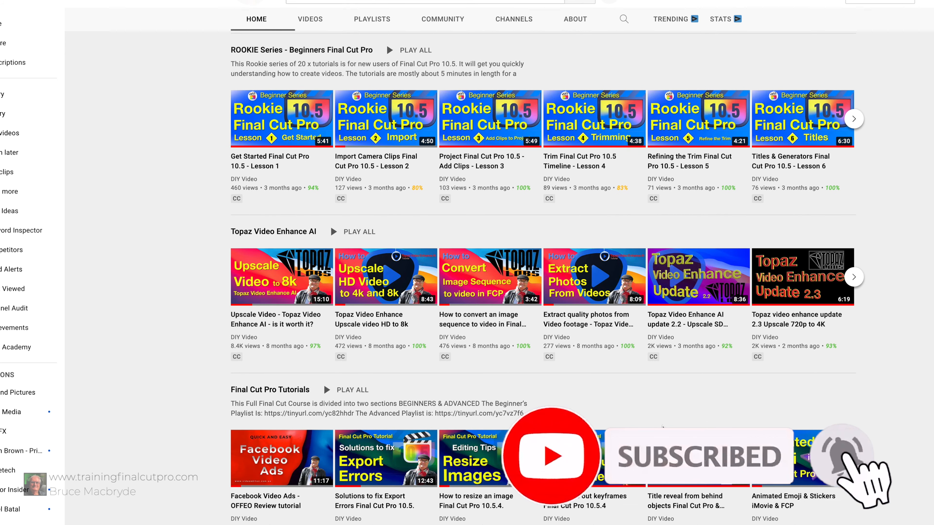
pyautogui.scroll(-1, 663, 427)
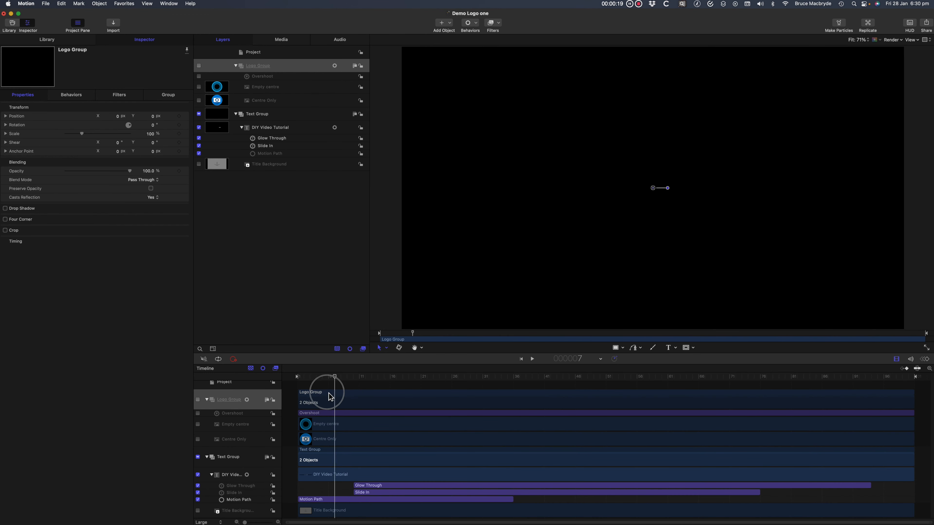
# Play the finished Demo Logo one title from its first frame in Motion.
pyautogui.moveTo(323, 390); pyautogui.dragTo(295, 400)
pyautogui.press('space')
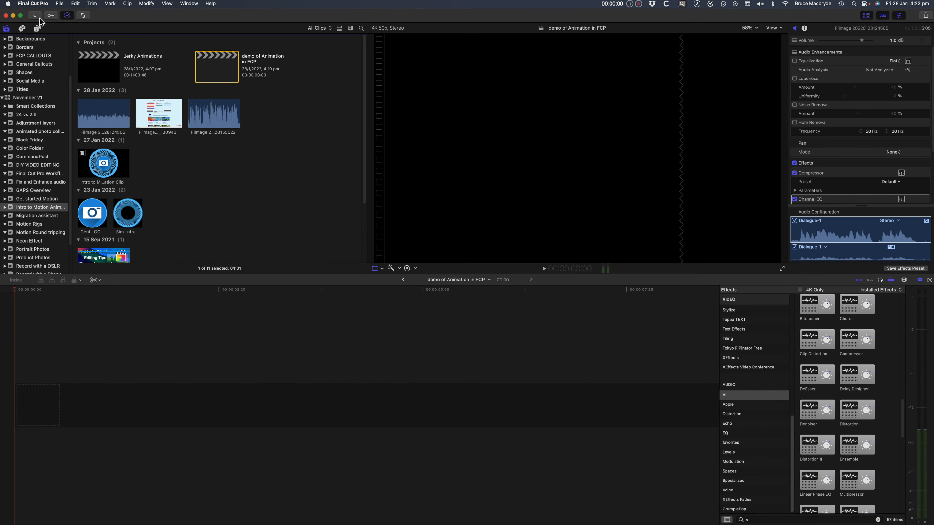
# Import the Centre Only and Empty centre images from the Desktop into the Intro to Motion Animation event.
pyautogui.press('super+i')
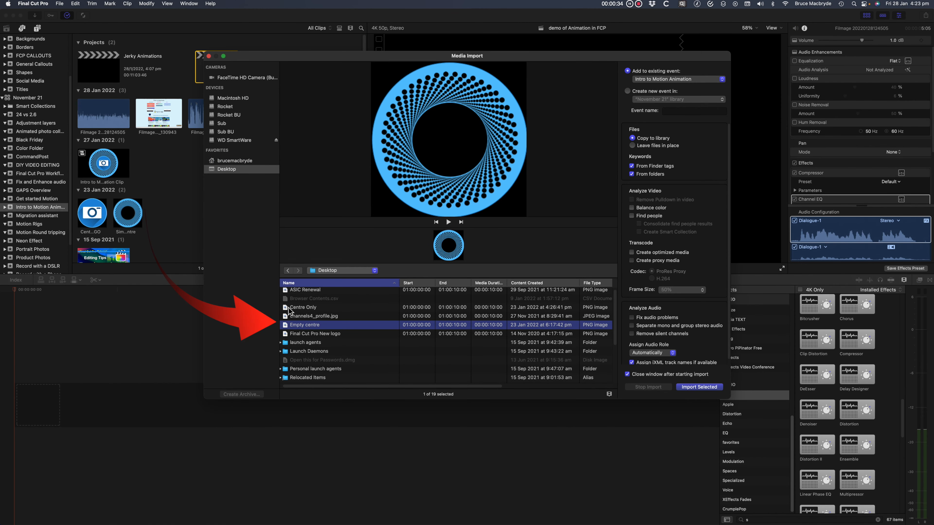
pyautogui.keyDown('super'); pyautogui.click(291, 308); pyautogui.keyUp('super')
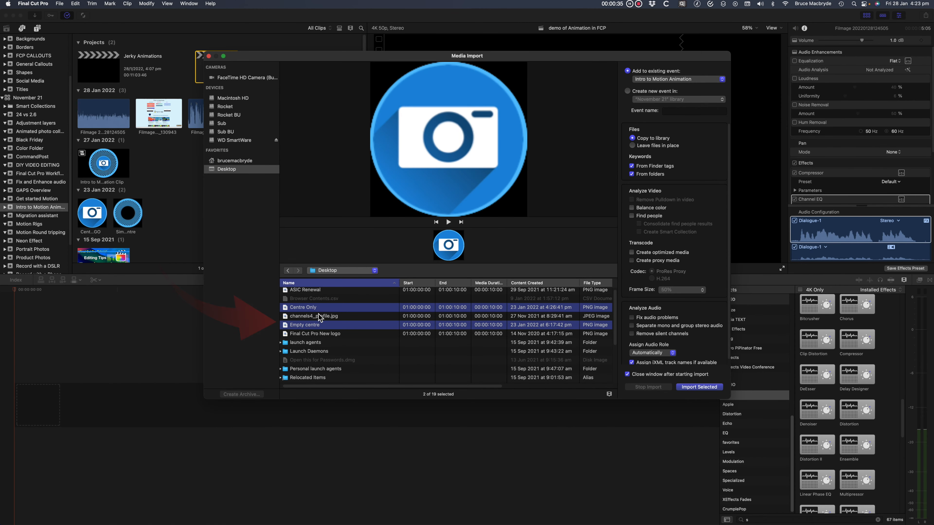
pyautogui.click(699, 387)
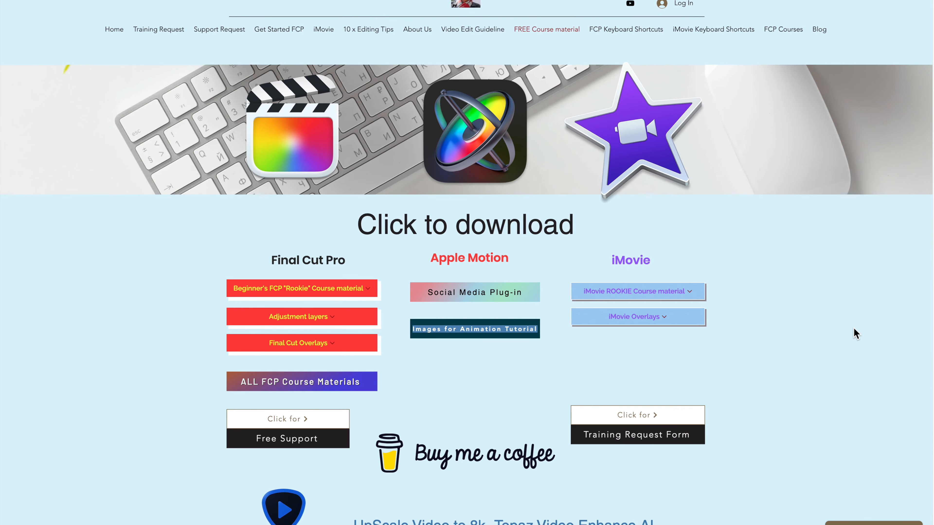
# Download the Images for Animation Tutorial from the Apple Motion section of the free course material page.
pyautogui.scroll(-3, 853, 332)
pyautogui.scroll(-5, 855, 331)
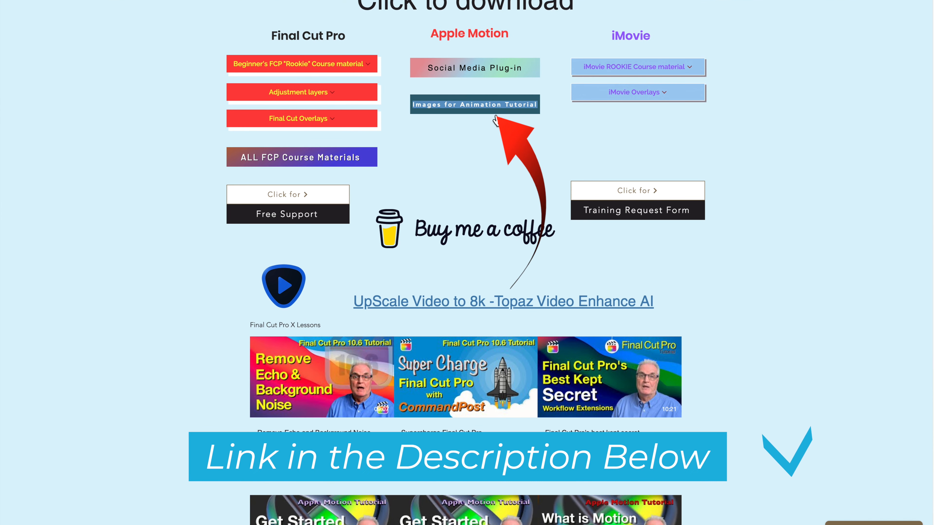
pyautogui.click(490, 110)
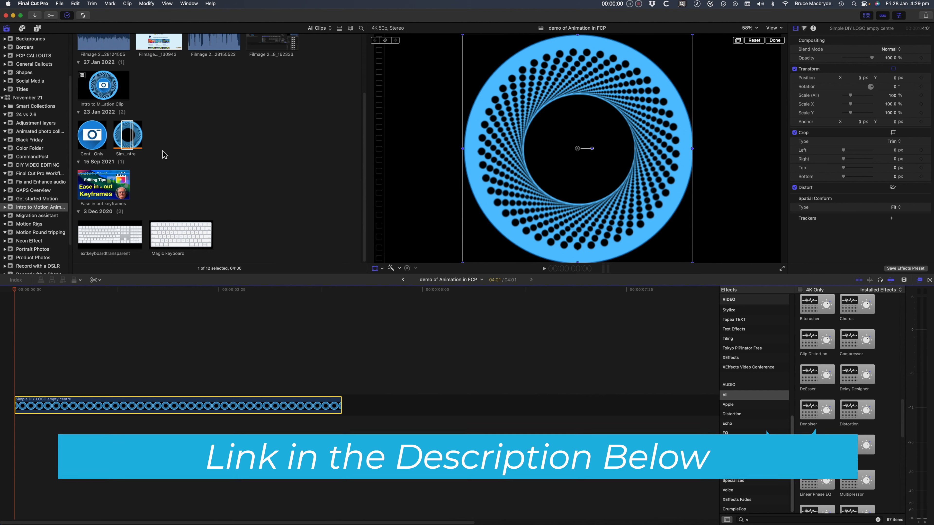
# Stack the Centre Only image above the empty-centre clip at the timeline start and shrink it to fit inside the ring.
pyautogui.click(93, 135)
pyautogui.moveTo(83, 232); pyautogui.dragTo(16, 371)
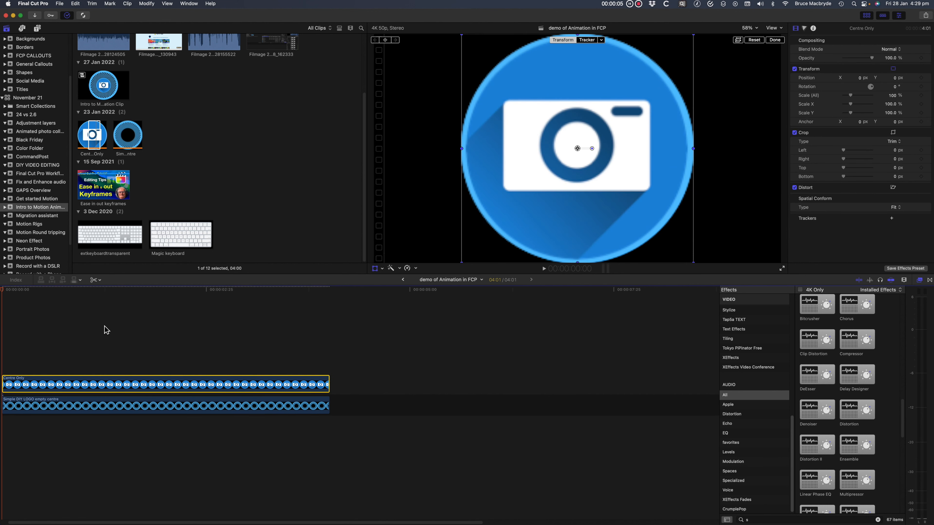
pyautogui.click(103, 290)
pyautogui.moveTo(462, 262)
pyautogui.mouseDown()
pyautogui.moveTo(502, 223)
pyautogui.moveTo(541, 211)
pyautogui.mouseUp()
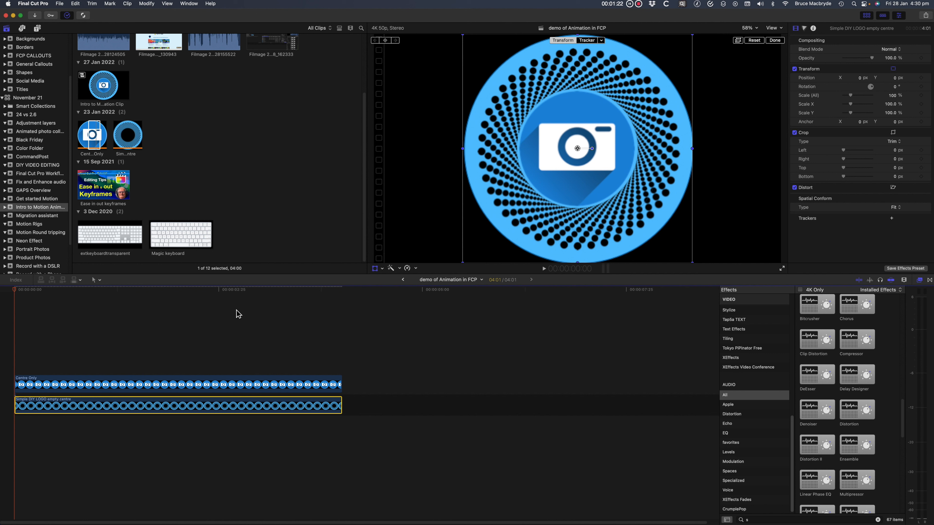
# Animate the empty-centre ring's rotation with a keyframe at the clip start and a rotated keyframe at 4:01.
pyautogui.click(385, 40)
pyautogui.moveTo(26, 303); pyautogui.dragTo(342, 326)
pyautogui.moveTo(871, 86); pyautogui.dragTo(874, 88)
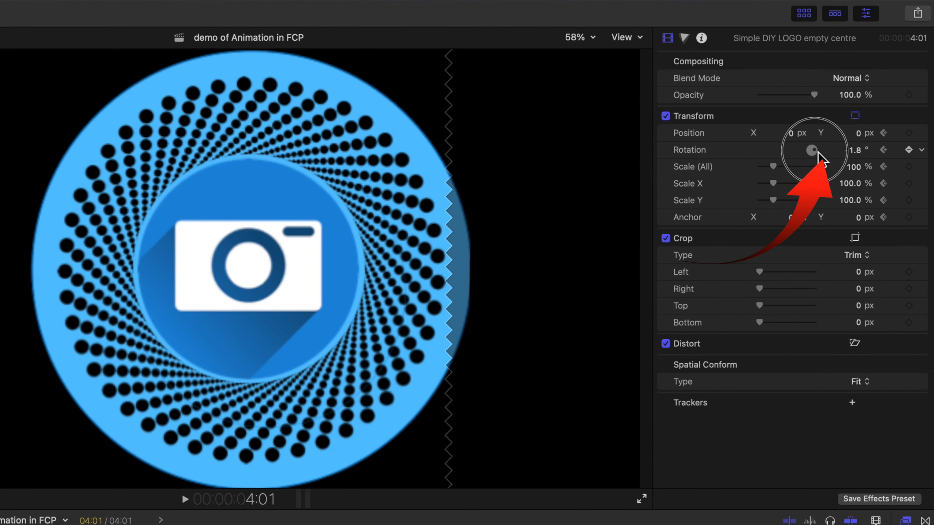
pyautogui.moveTo(819, 155)
pyautogui.mouseDown()
pyautogui.moveTo(814, 162)
pyautogui.moveTo(807, 153)
pyautogui.mouseUp()
# Combine both logo clips into a new compound clip in the Intro to Motion Animation event.
pyautogui.moveTo(171, 336); pyautogui.dragTo(176, 430)
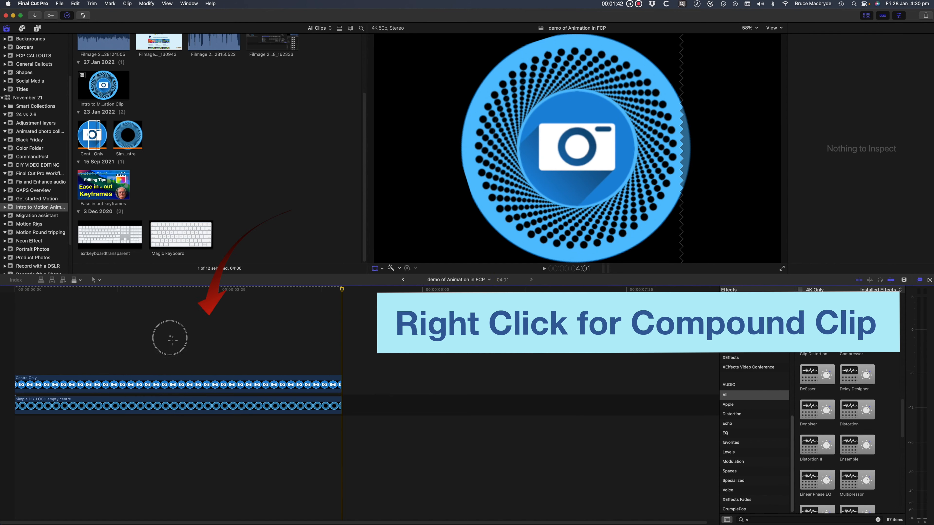
pyautogui.rightClick(182, 390)
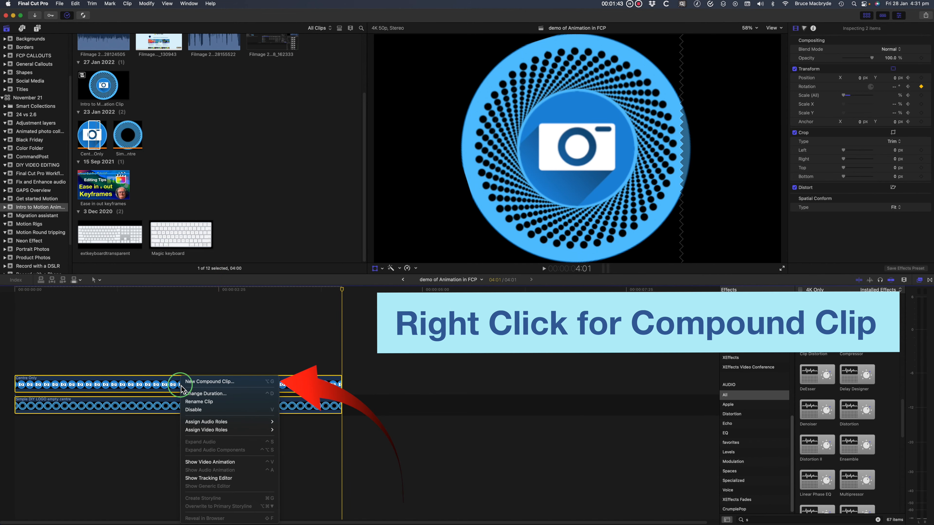
pyautogui.click(198, 387)
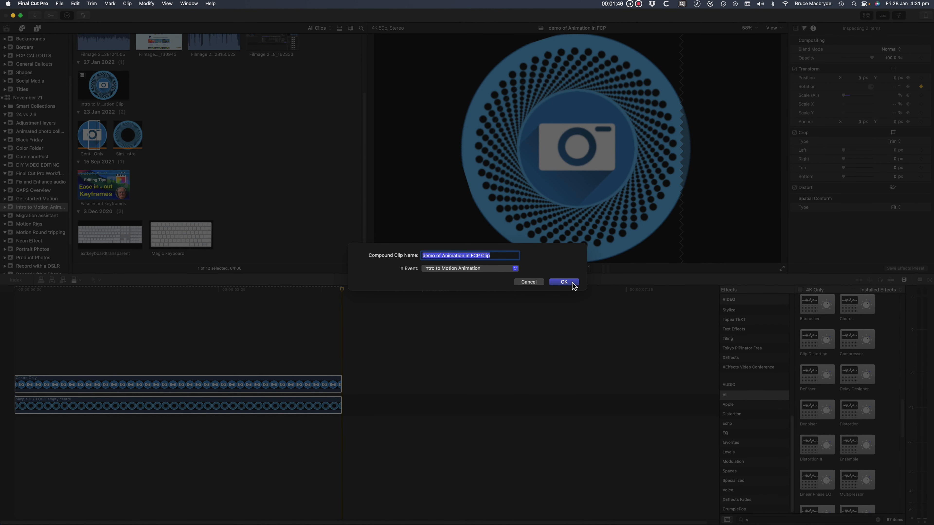
pyautogui.click(571, 283)
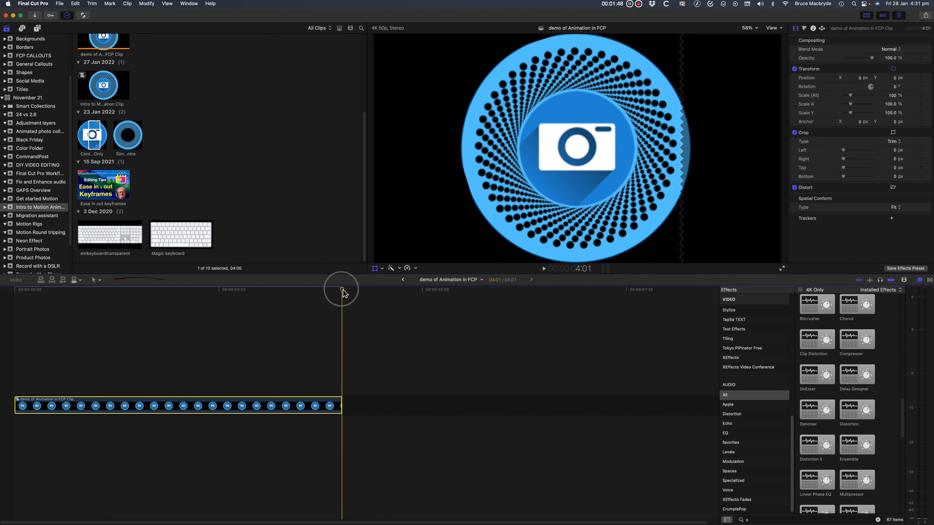
# Keyframe the compound clip's overall scale to 0% at the start and enlarge it at 4:01.
pyautogui.moveTo(343, 290); pyautogui.dragTo(15, 329)
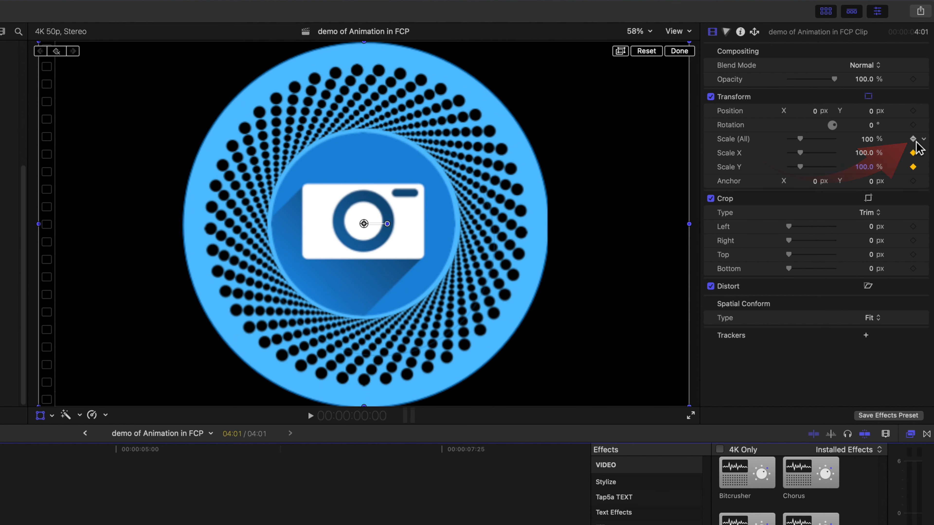
pyautogui.moveTo(806, 147); pyautogui.dragTo(787, 146)
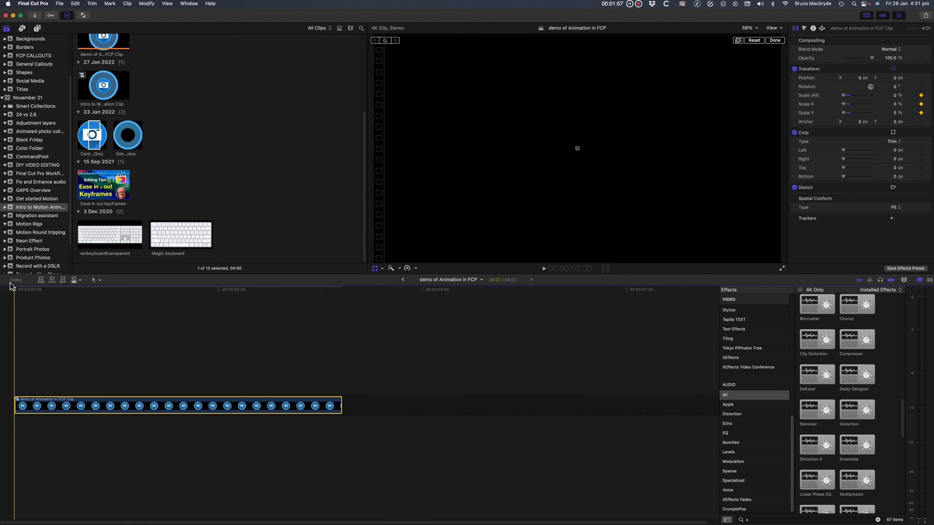
pyautogui.moveTo(17, 293); pyautogui.dragTo(342, 322)
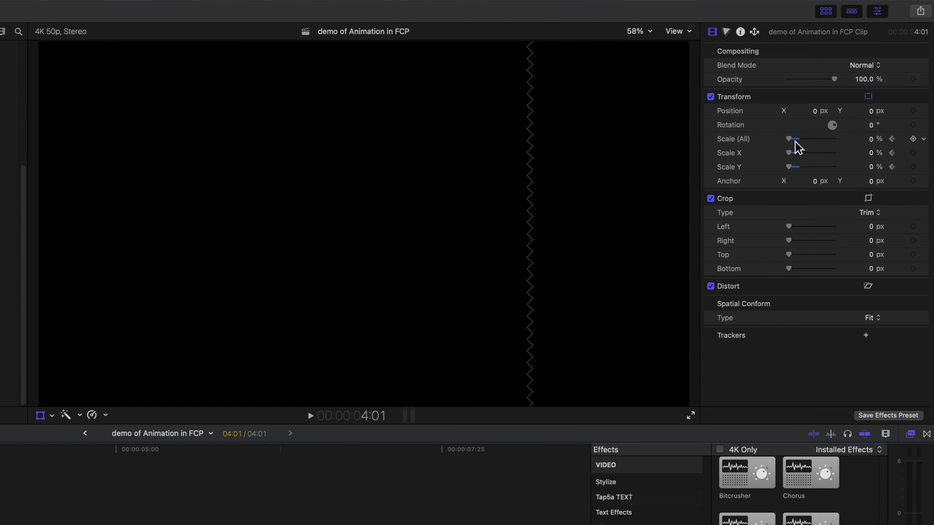
pyautogui.moveTo(795, 147); pyautogui.dragTo(803, 147)
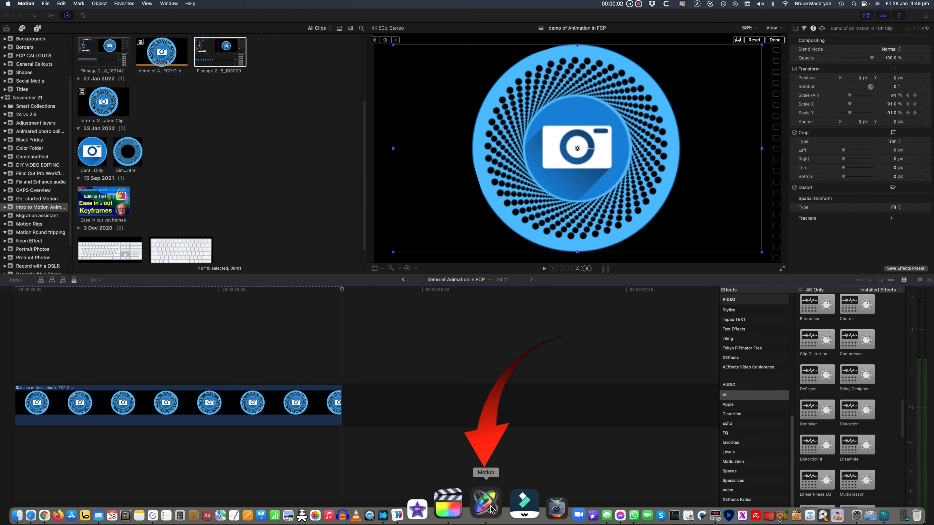
# Switch to Motion and create a blank Final Cut Title project with the 4K - Ultra HD preset and a four-second duration.
pyautogui.click(485, 504)
pyautogui.click(45, 3)
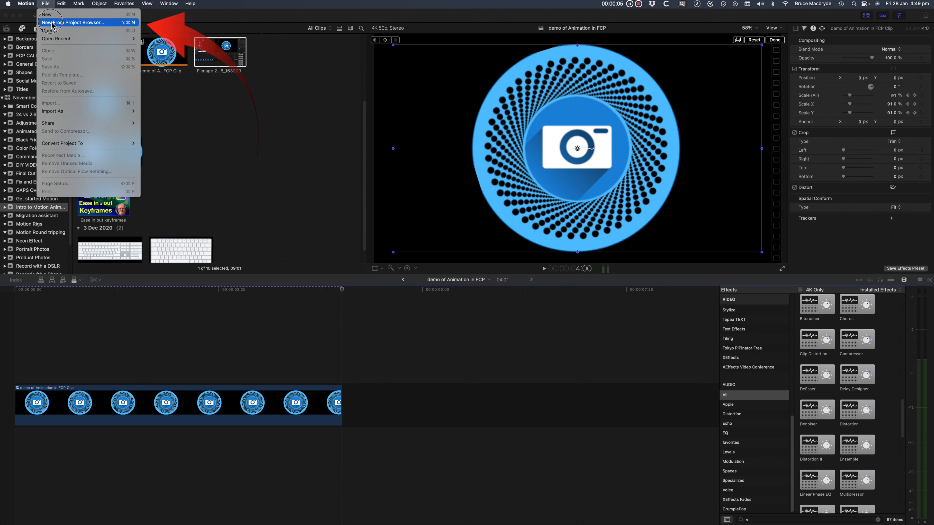
pyautogui.click(72, 22)
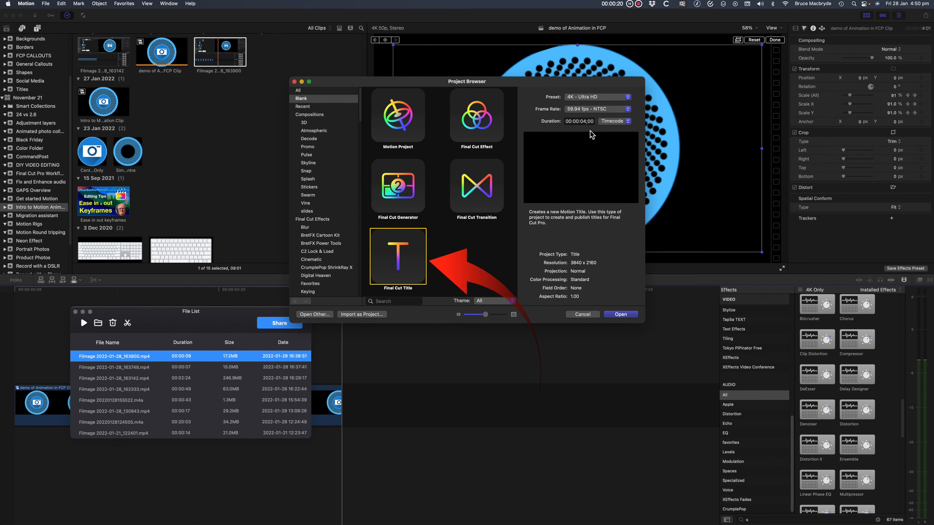
pyautogui.click(597, 109)
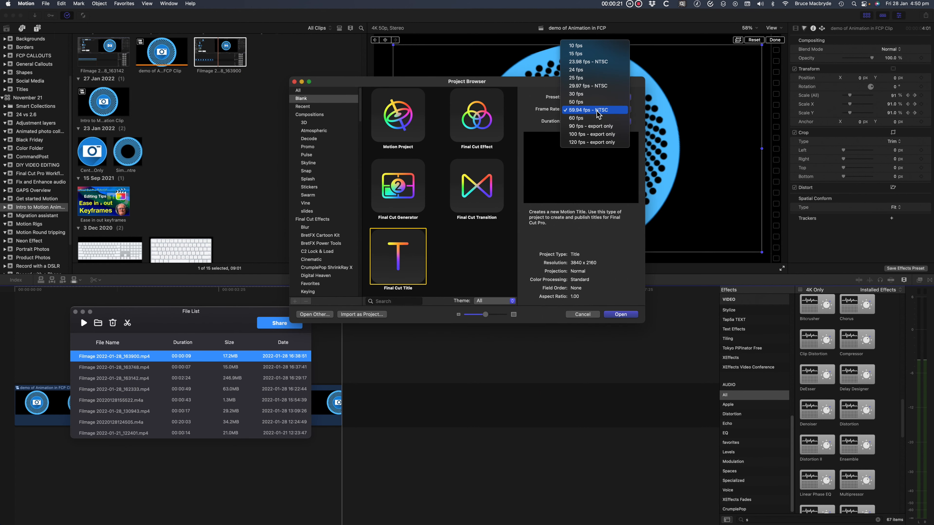
pyautogui.press('Return')
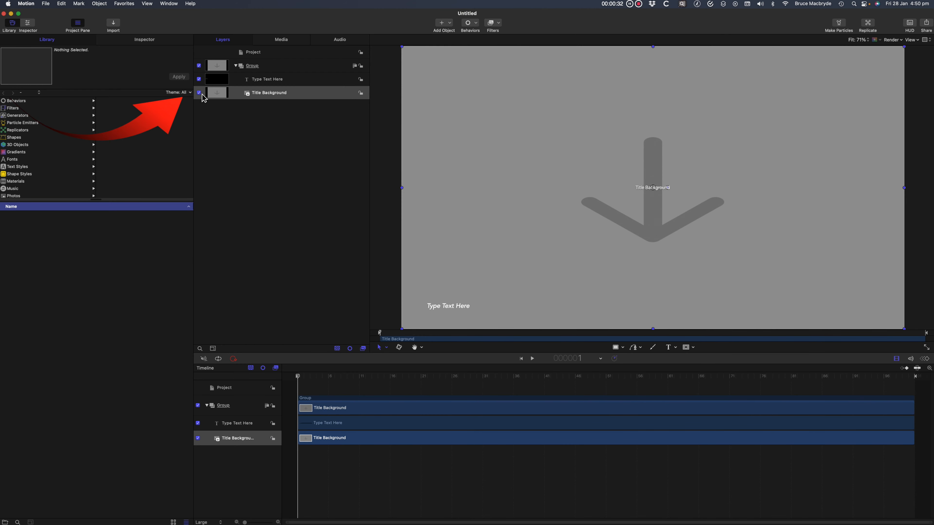
# Hide the Title Background and Type Text Here layers and open the group's name for editing.
pyautogui.click(199, 93)
pyautogui.click(199, 79)
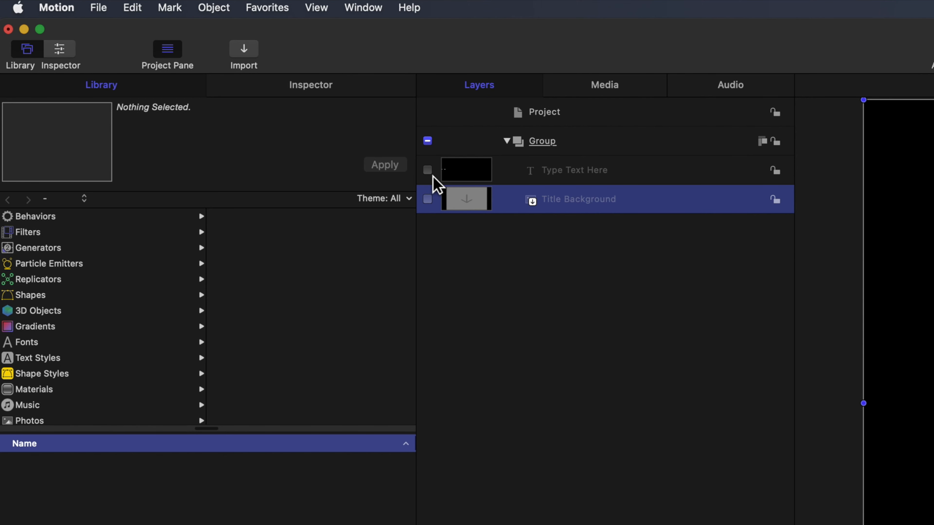
pyautogui.click(534, 144)
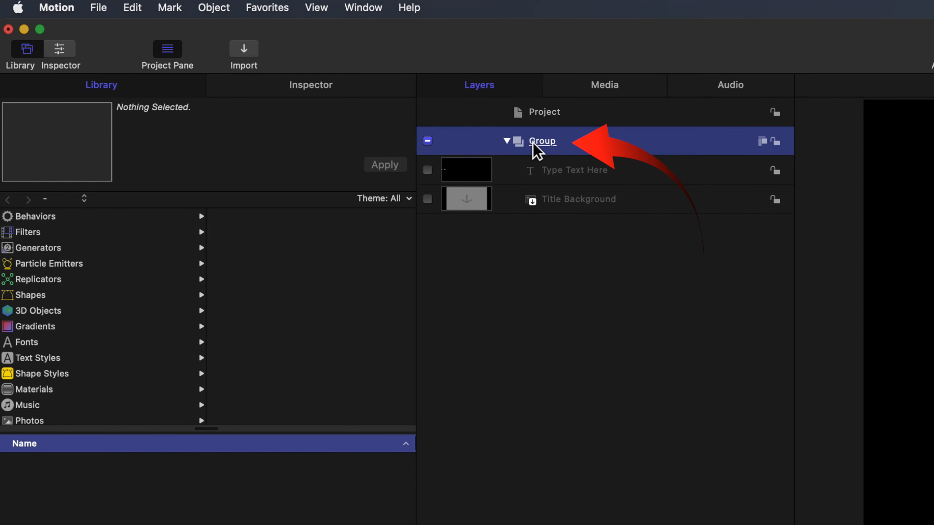
pyautogui.doubleClick(534, 142)
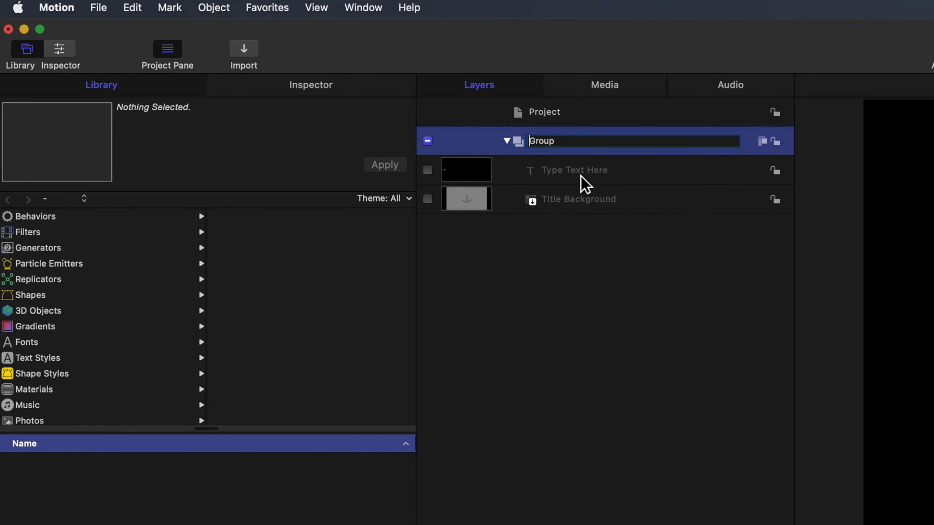
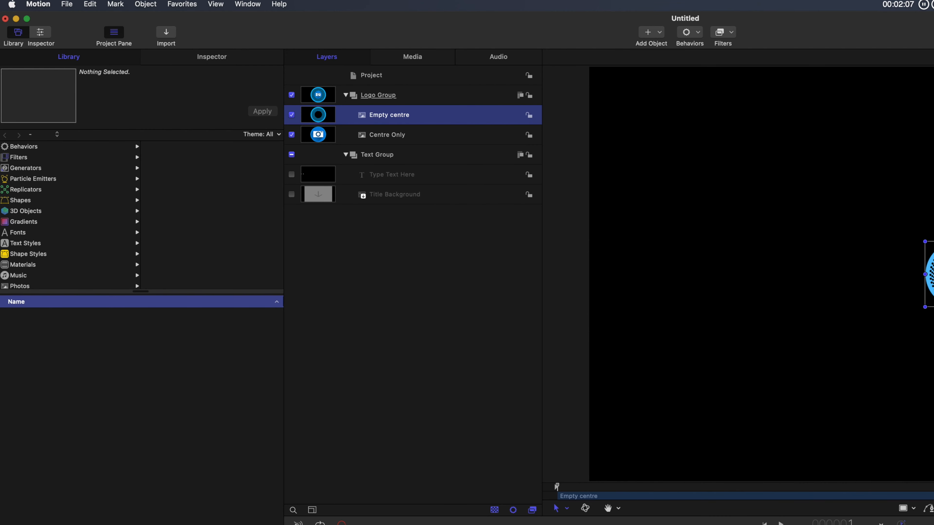
# Add an Overshoot parameter behavior to the Scale property of the Logo Group.
pyautogui.moveTo(557, 486); pyautogui.dragTo(630, 486)
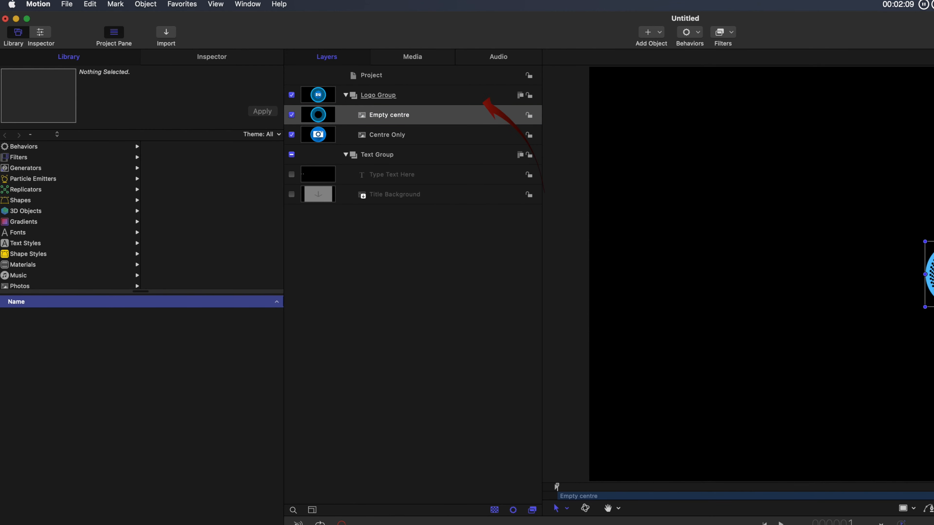
pyautogui.click(318, 98)
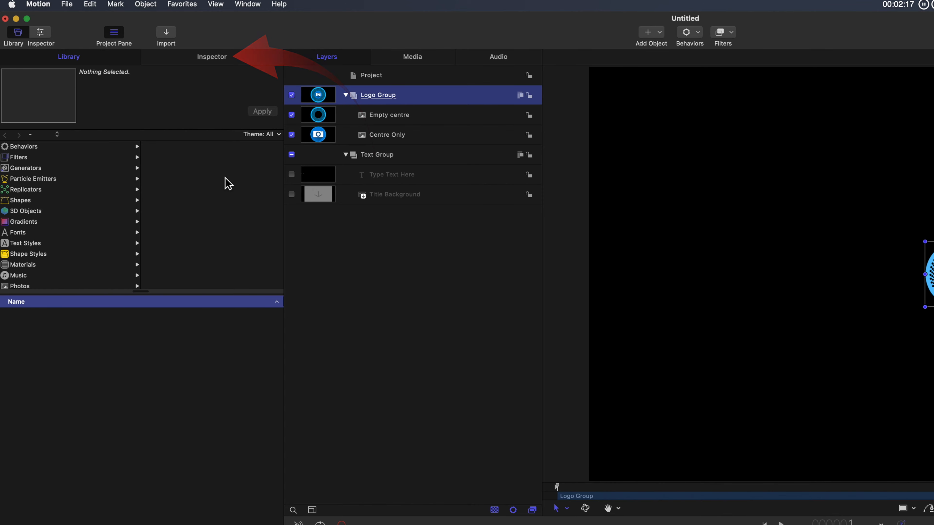
pyautogui.click(216, 62)
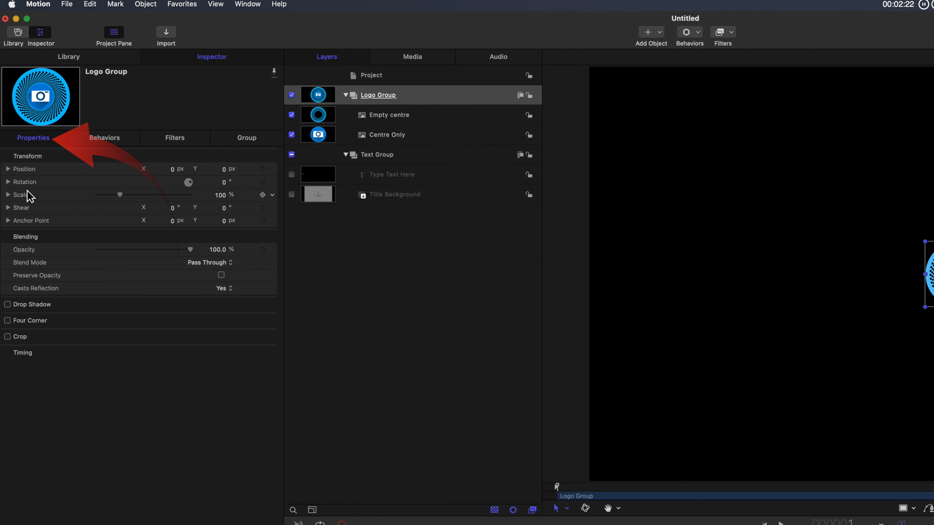
pyautogui.click(272, 195)
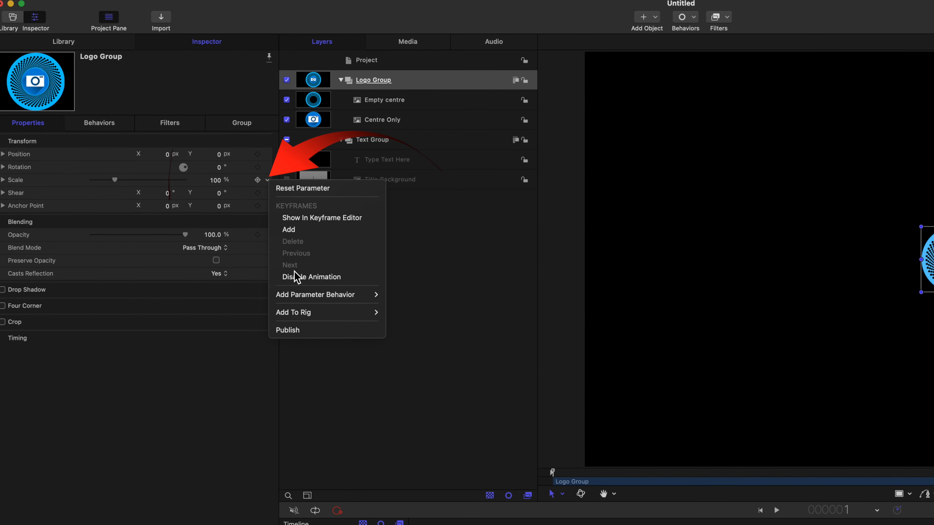
pyautogui.moveTo(312, 302)
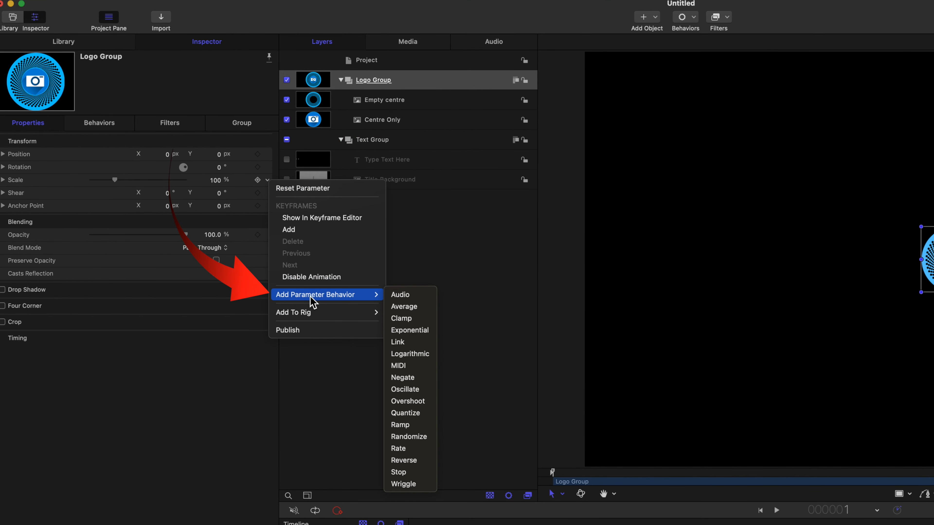
pyautogui.click(407, 401)
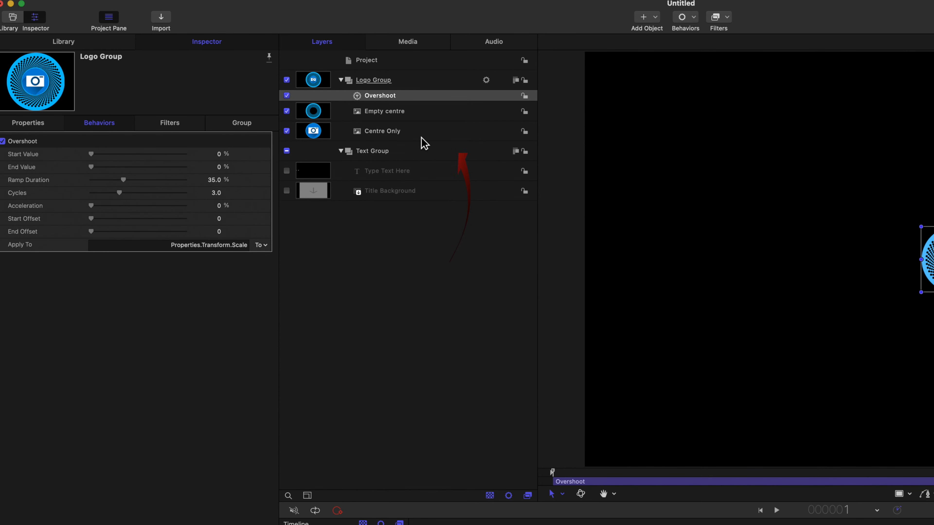
# Set the Overshoot behavior's Start Value to -100%, End Value to about 208% and Ramp Duration to about 36%, previewing the animation.
pyautogui.click(324, 97)
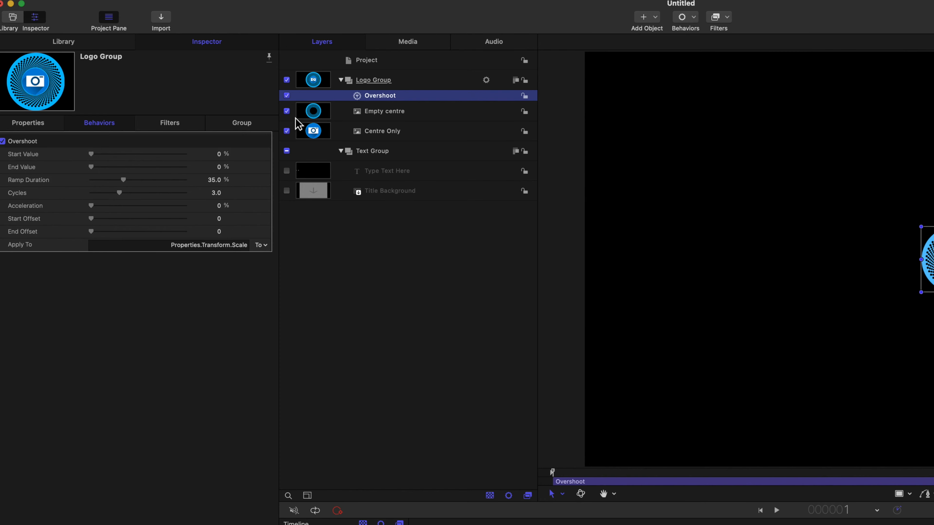
pyautogui.click(220, 156)
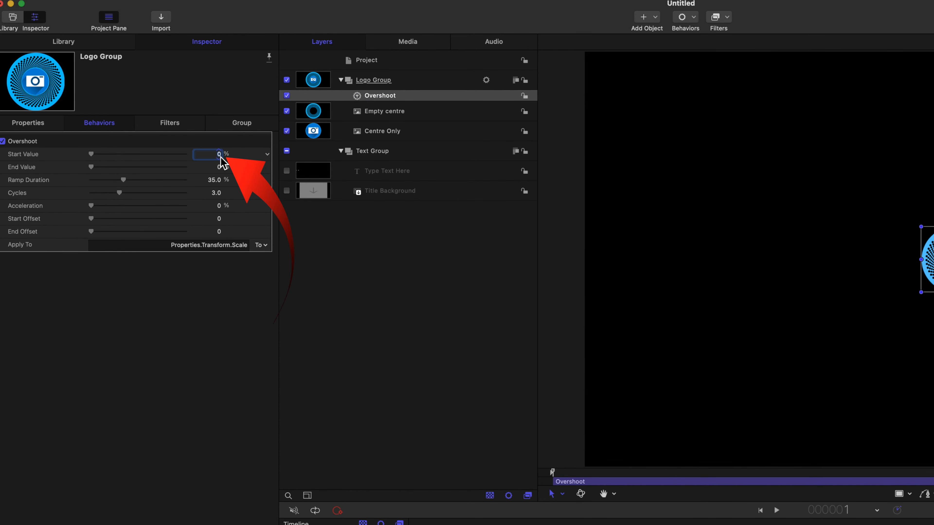
pyautogui.write('-1')
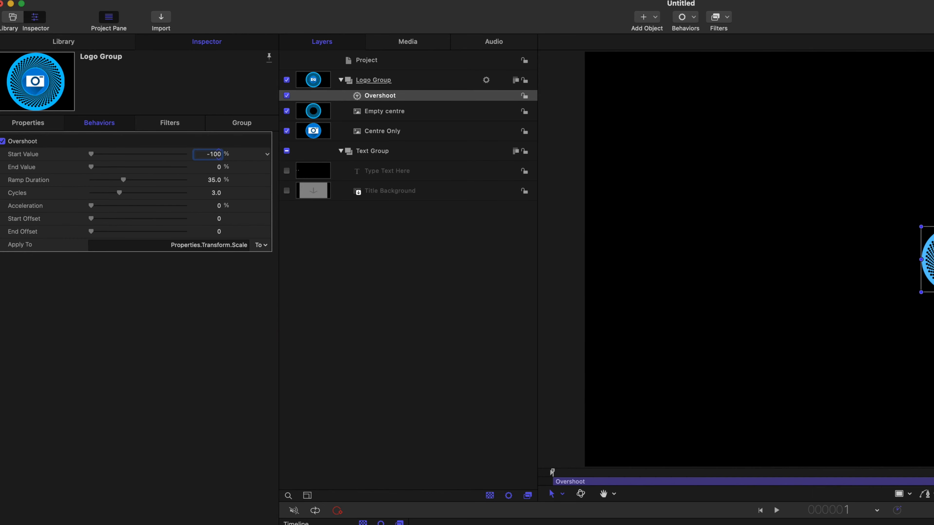
pyautogui.write('00')
pyautogui.press('Return')
pyautogui.press('space')
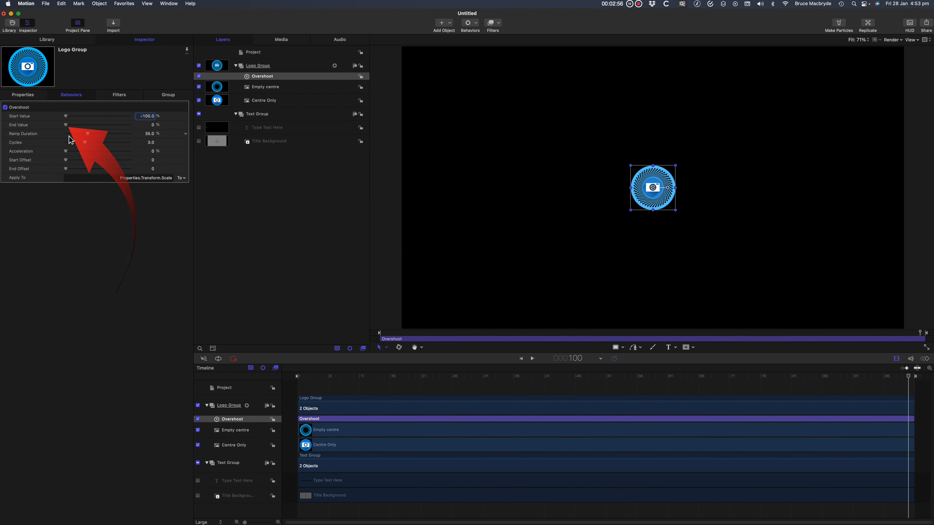
pyautogui.moveTo(70, 125); pyautogui.dragTo(102, 129)
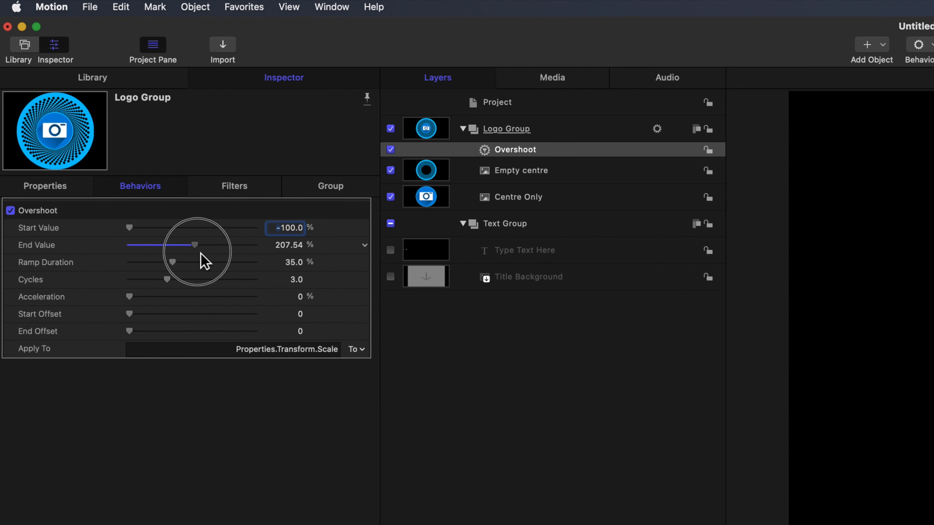
pyautogui.moveTo(204, 261); pyautogui.dragTo(205, 261)
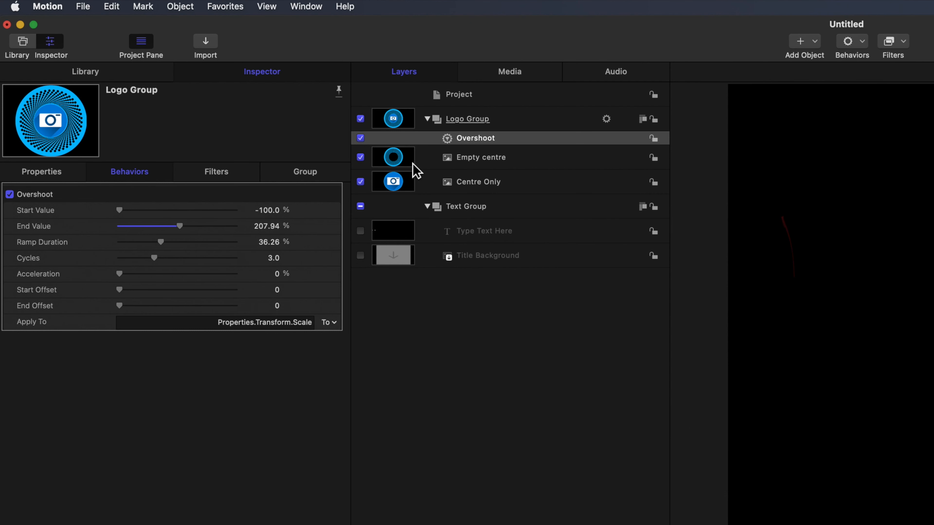
# Keyframe the Empty centre layer's rotation at 0° on frame 1 and 180° on frame 43.
pyautogui.click(412, 164)
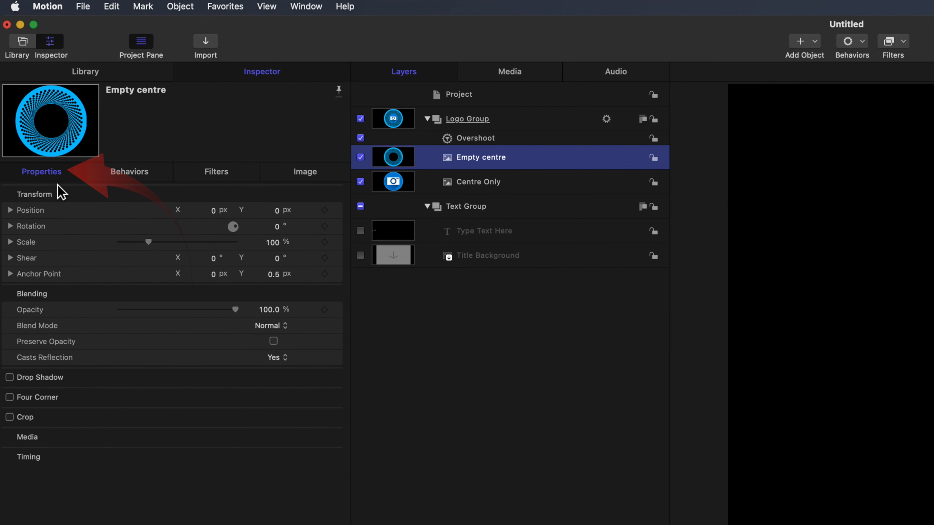
pyautogui.click(324, 226)
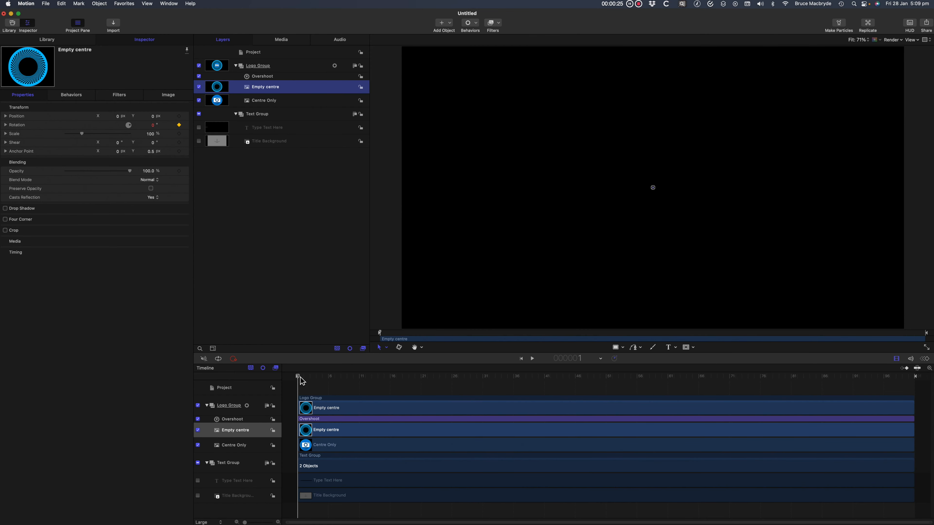
pyautogui.moveTo(301, 381); pyautogui.dragTo(559, 401)
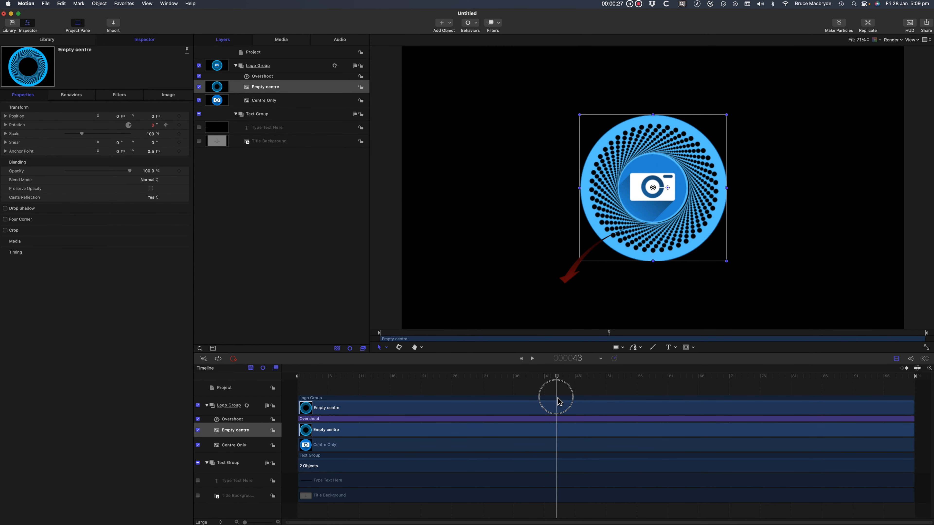
pyautogui.click(156, 126)
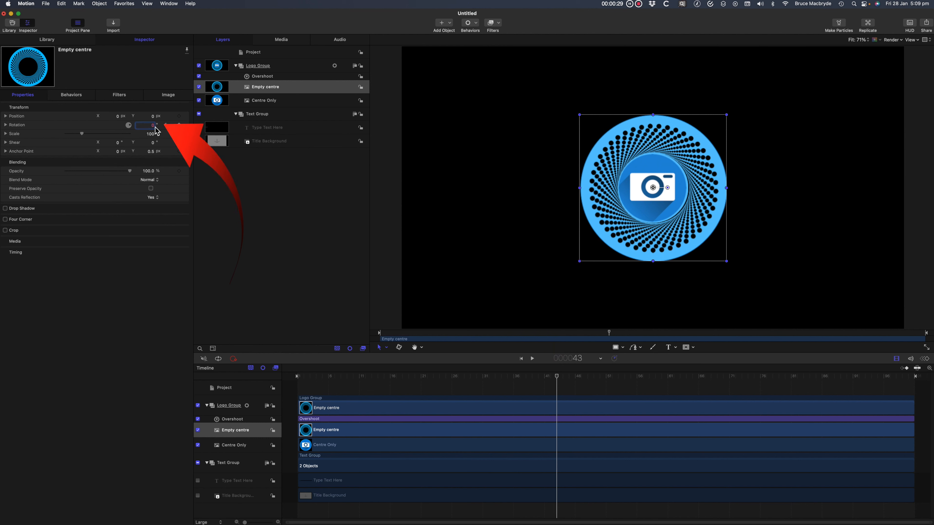
pyautogui.write('18')
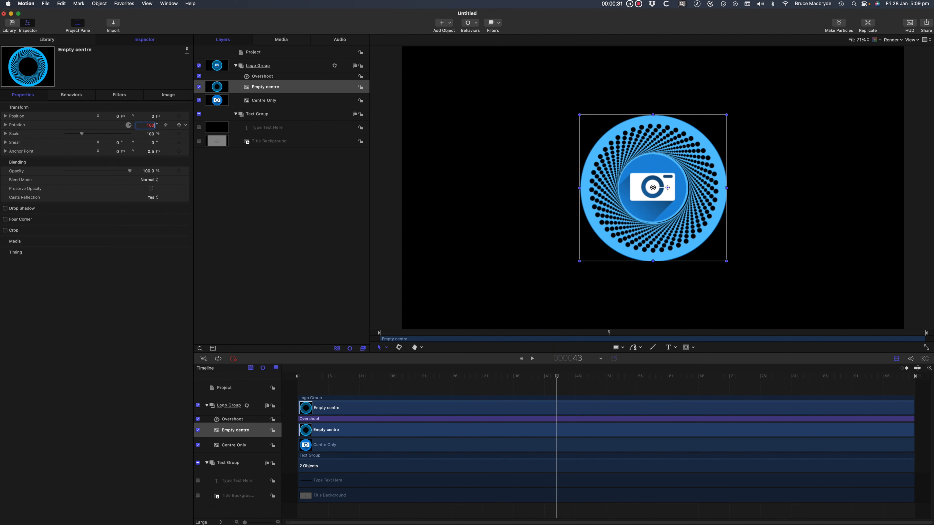
pyautogui.press('Return')
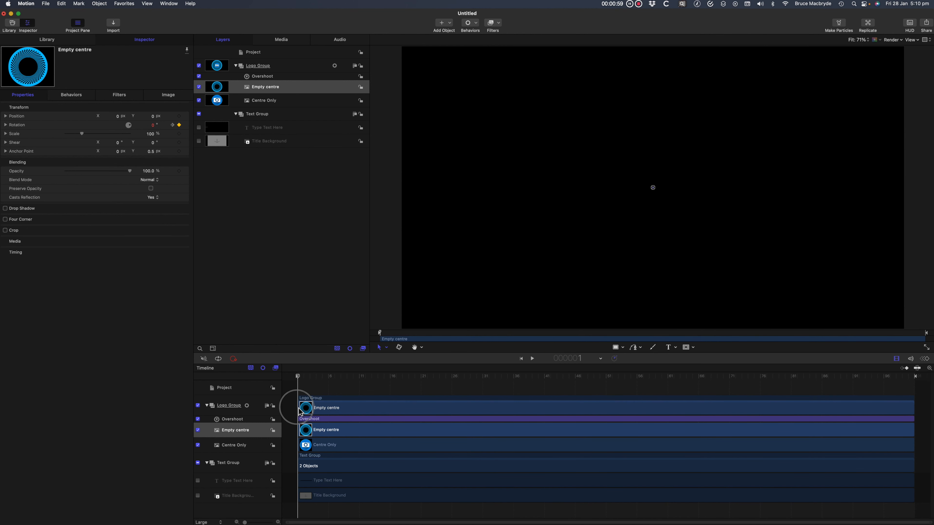
# Set the Empty centre layer's rotation to -180° at frame 44 and play the animation from the start.
pyautogui.press('space')
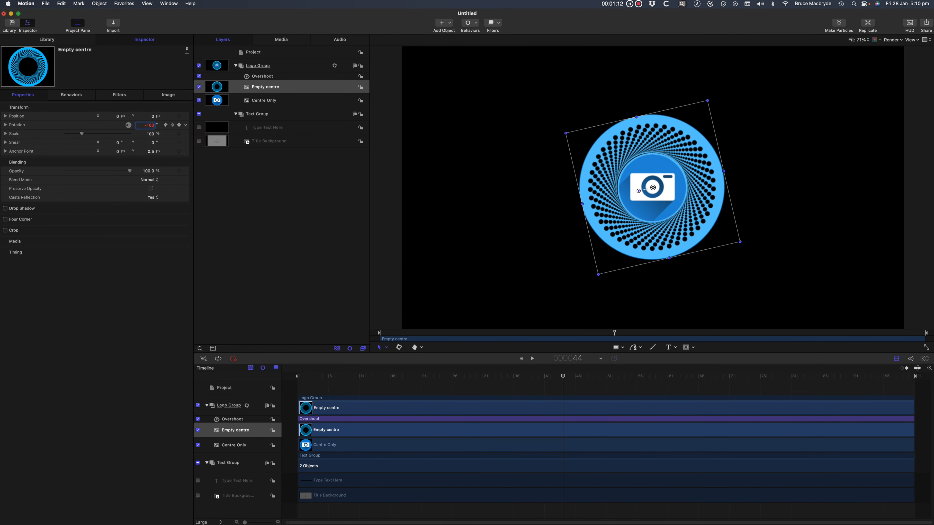
pyautogui.press('Return')
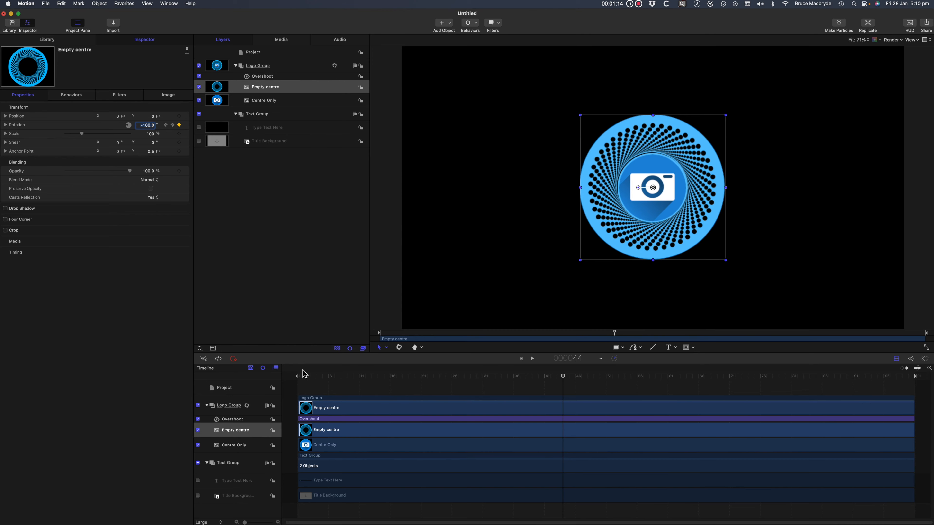
pyautogui.click(299, 379)
pyautogui.press('space')
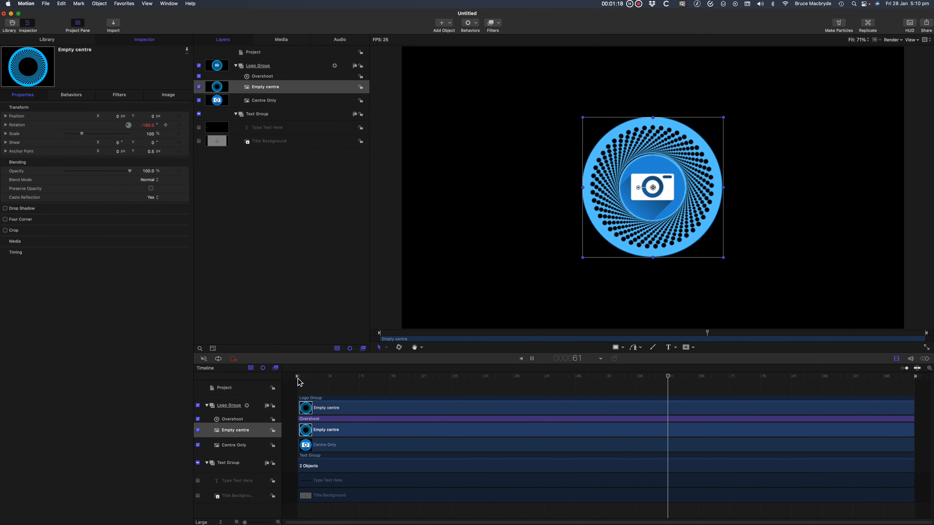
pyautogui.press('space')
pyautogui.click(631, 23)
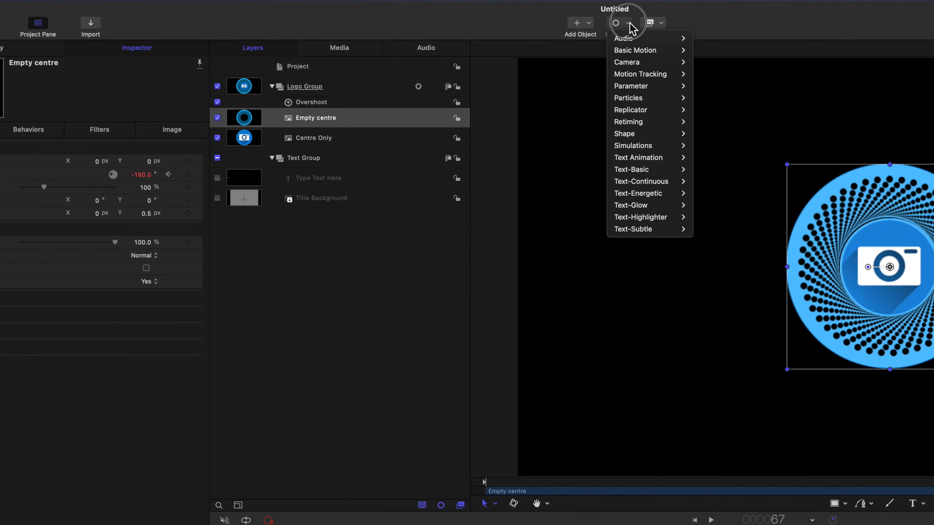
pyautogui.click(657, 163)
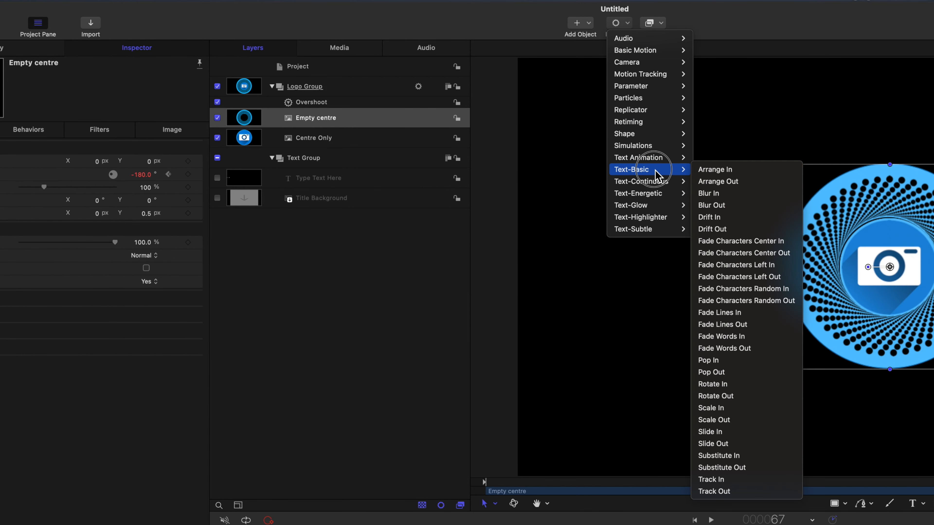
pyautogui.moveTo(654, 139)
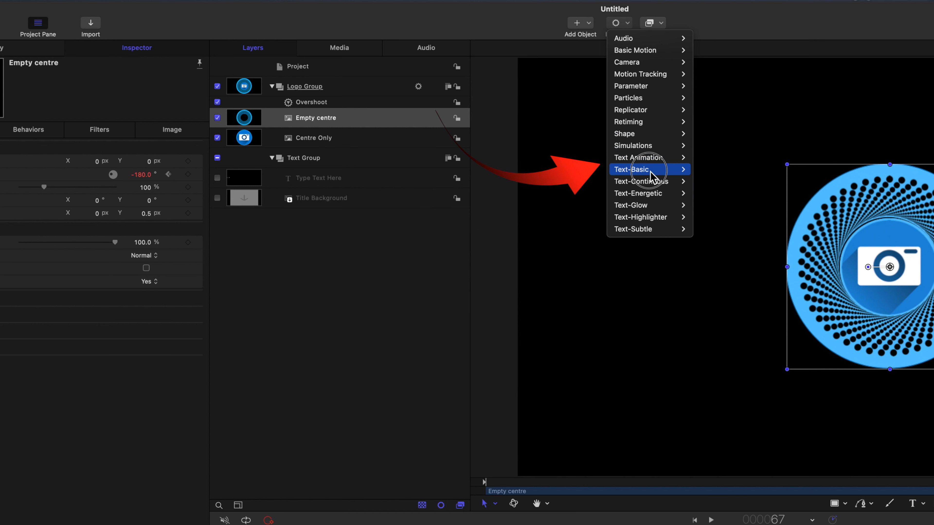
pyautogui.moveTo(652, 198)
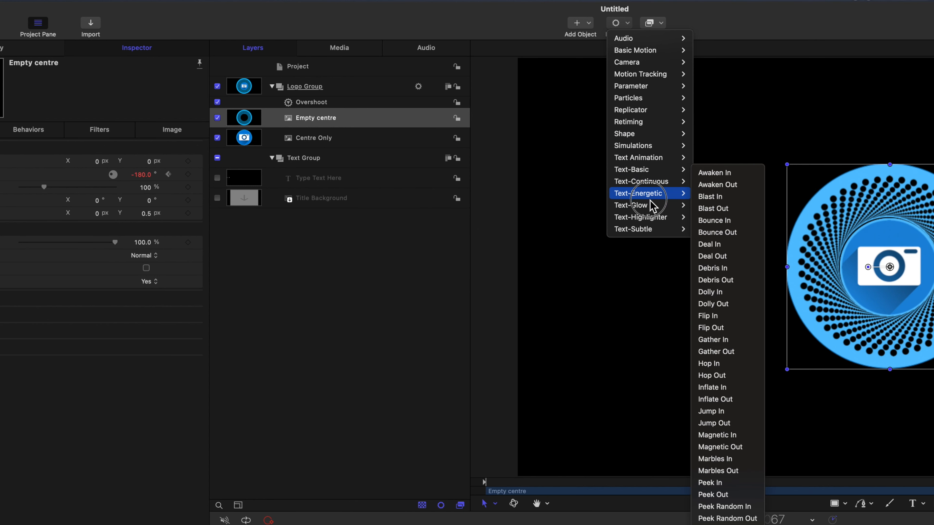
pyautogui.moveTo(652, 223)
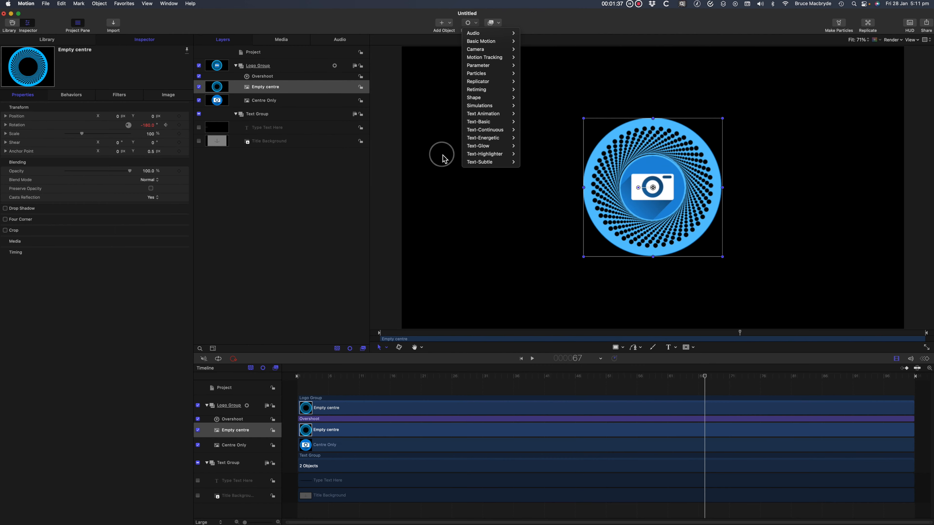
pyautogui.click(575, 217)
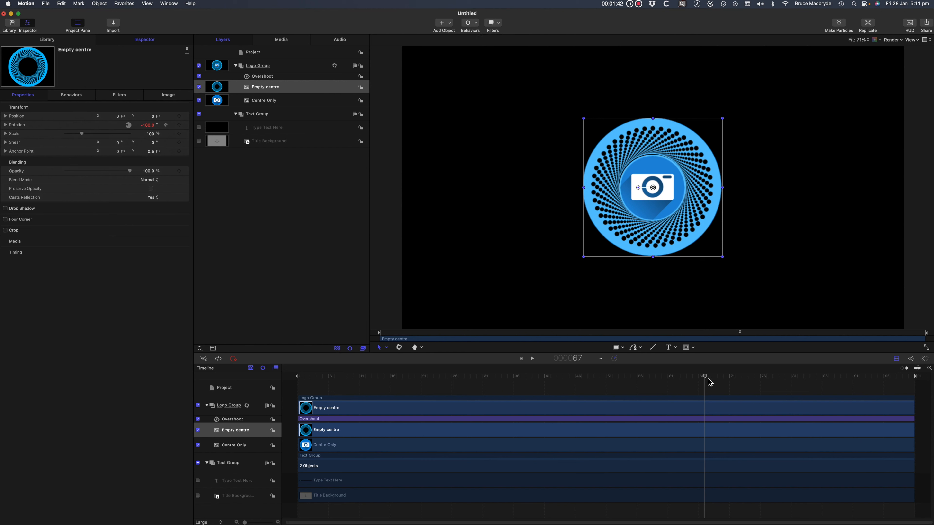
# Return to the first frame, enable the Type Text Here layer and replace its text with "DIY Video Tutorial".
pyautogui.moveTo(710, 383); pyautogui.dragTo(298, 386)
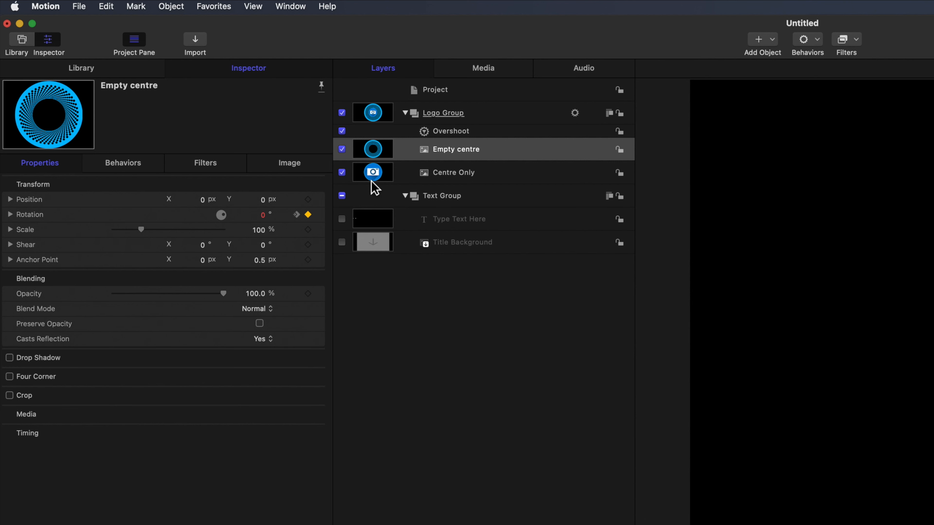
pyautogui.click(380, 222)
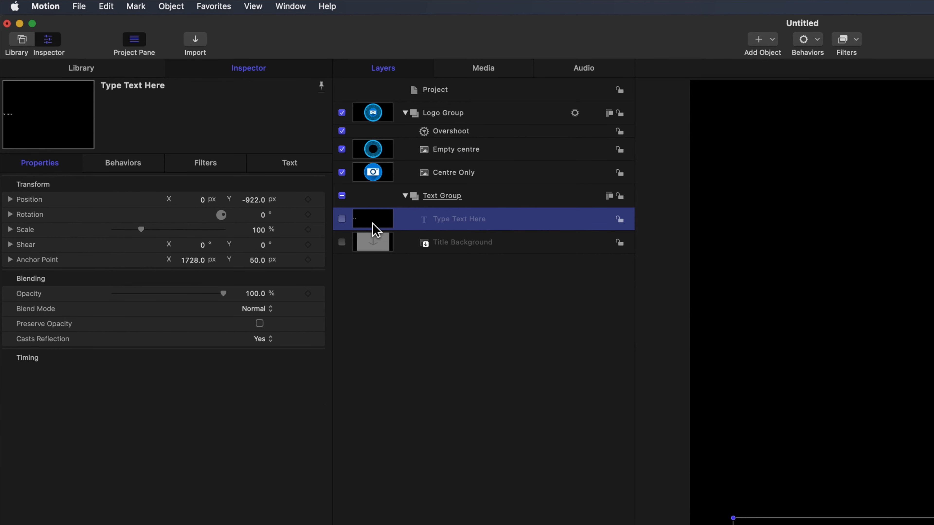
pyautogui.click(341, 219)
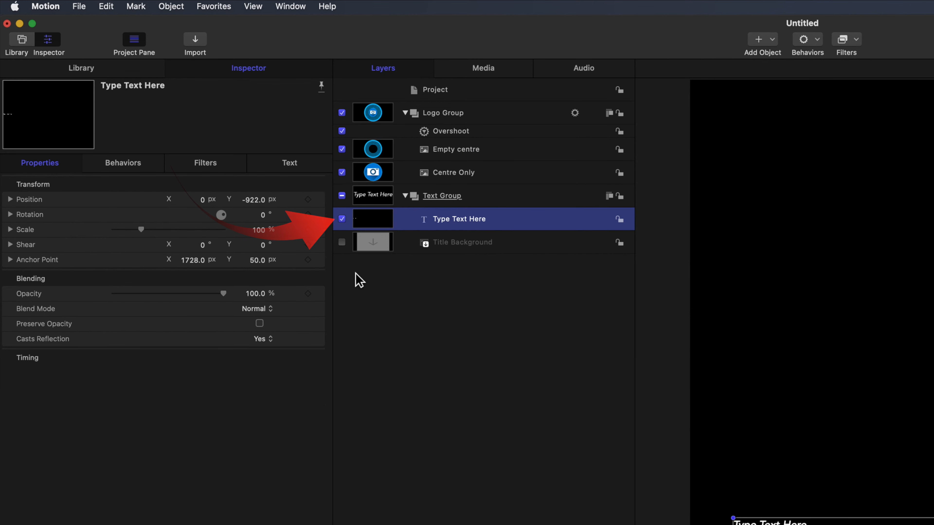
pyautogui.click(290, 165)
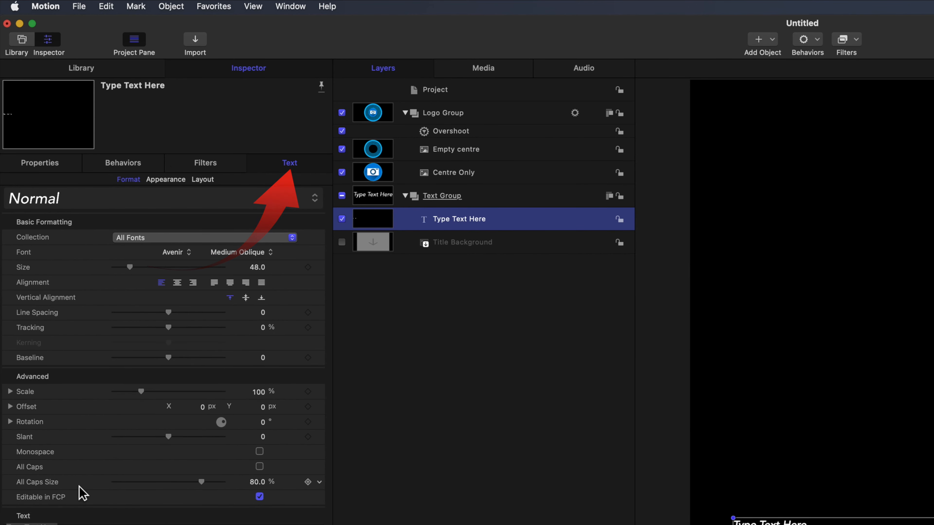
pyautogui.moveTo(81, 524); pyautogui.dragTo(1, 524)
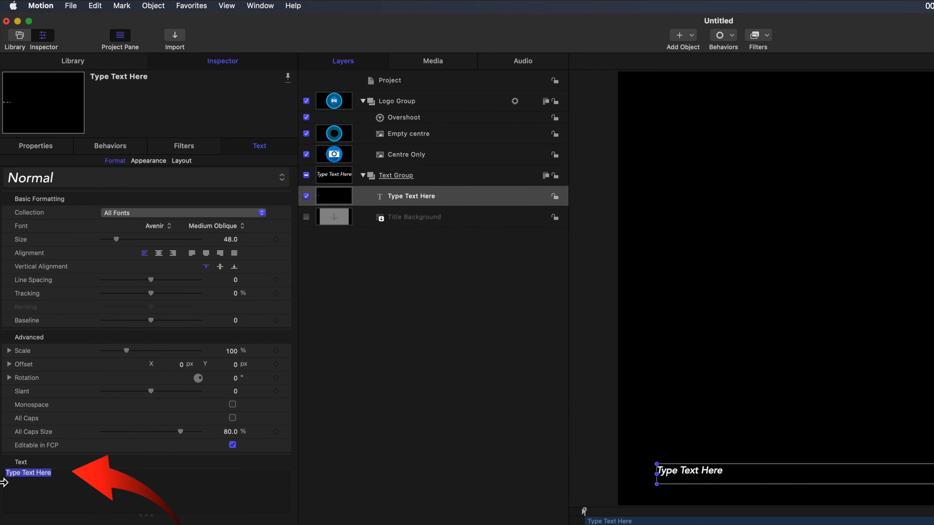
pyautogui.write('DIY Video Tutorial')
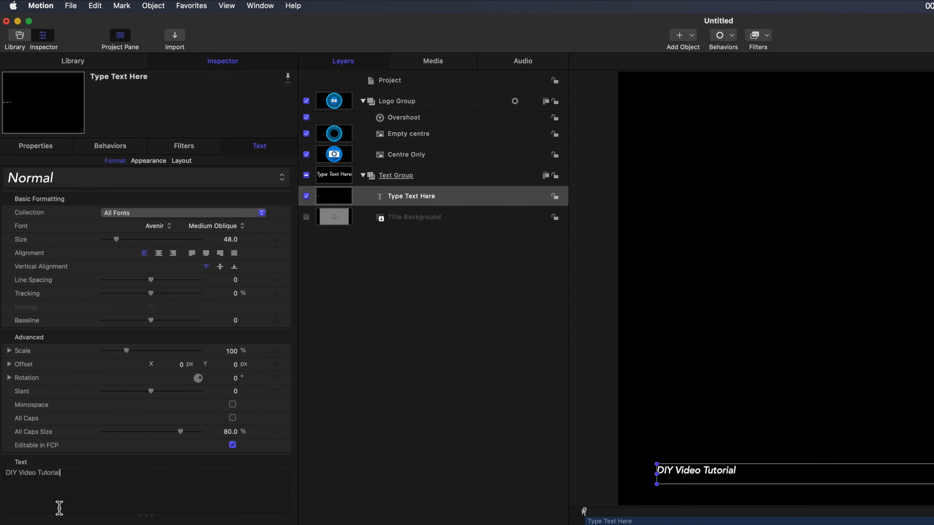
# Copy the title's text and use it to rename the Type Text Here layer as "DIY Video Tutorial".
pyautogui.moveTo(74, 474); pyautogui.dragTo(4, 475)
pyautogui.press('super+c')
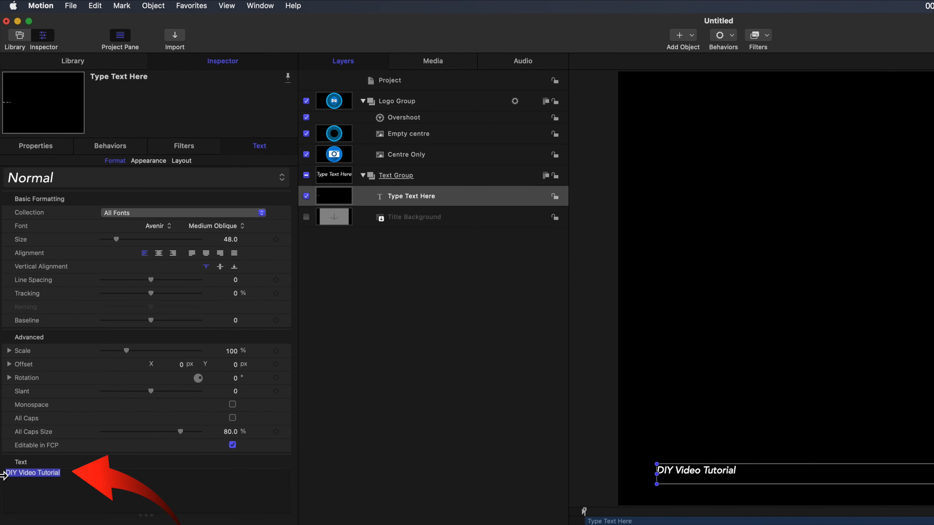
pyautogui.click(409, 198)
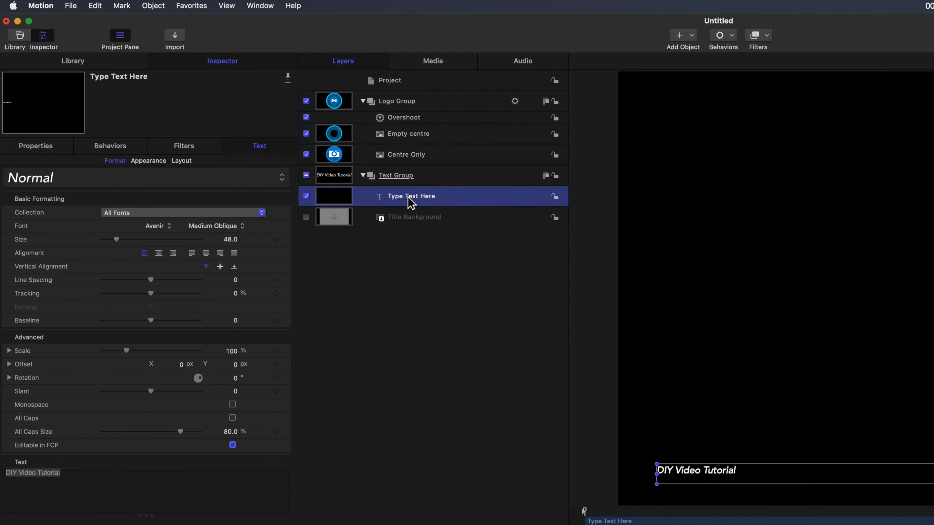
pyautogui.doubleClick(407, 197)
pyautogui.press('super+v')
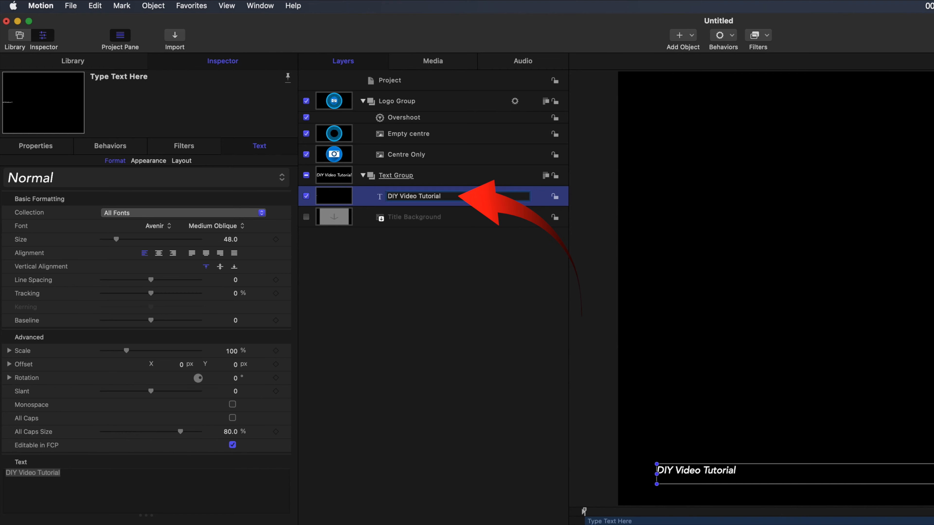
# Set the title text's font to Avenir with the Medium Oblique style.
pyautogui.click(171, 229)
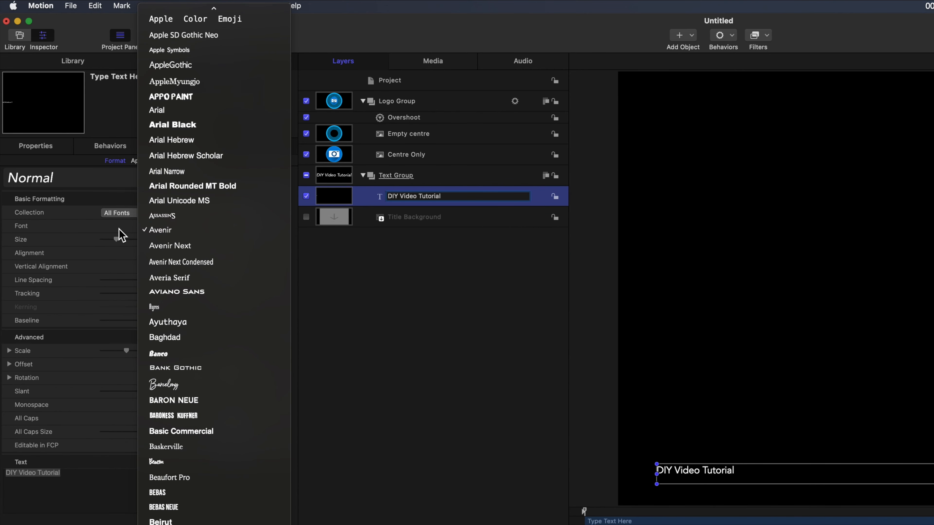
pyautogui.click(123, 236)
pyautogui.click(158, 226)
pyautogui.click(157, 230)
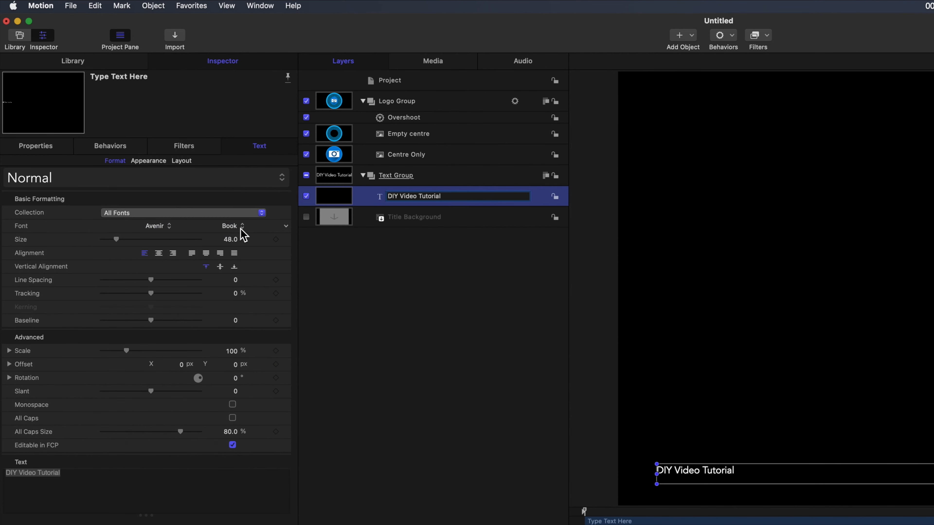
pyautogui.click(233, 226)
pyautogui.click(254, 330)
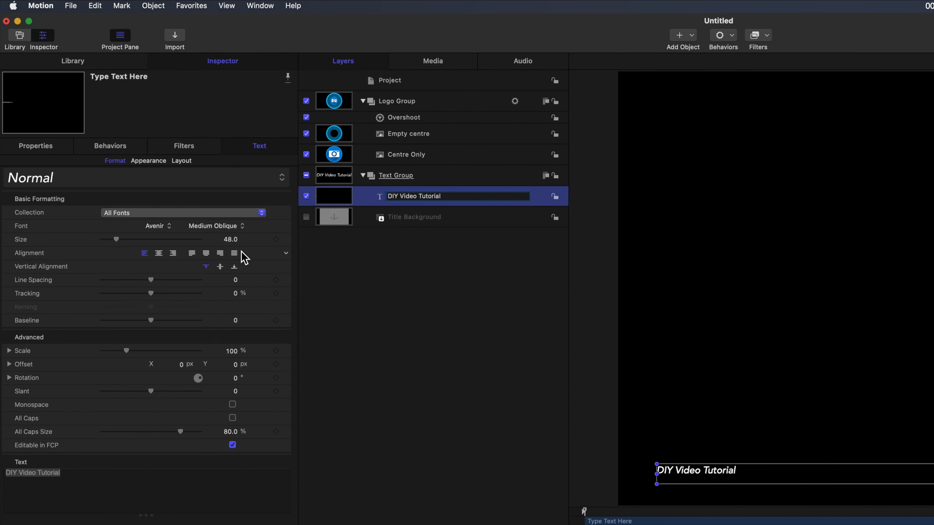
# Set the title text's size to 136 and centre its alignment.
pyautogui.click(231, 240)
pyautogui.write('136')
pyautogui.press('Return')
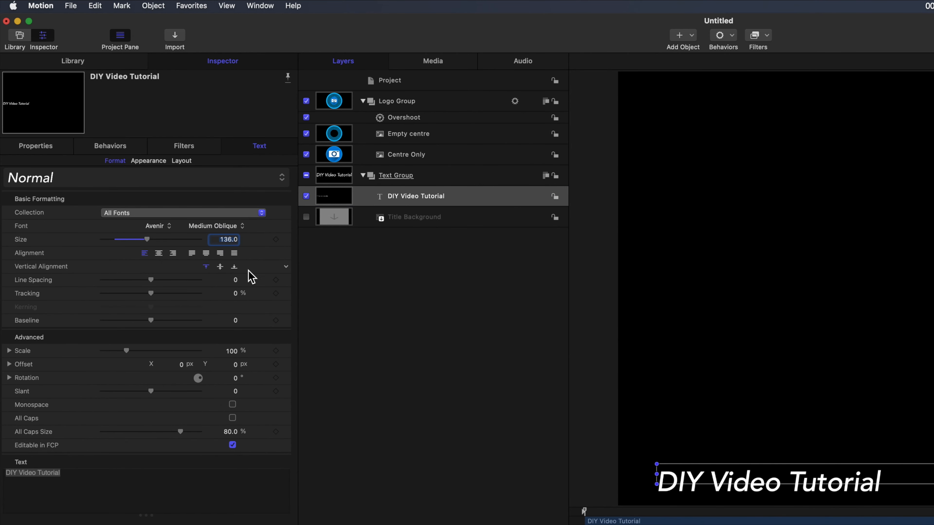
pyautogui.click(159, 256)
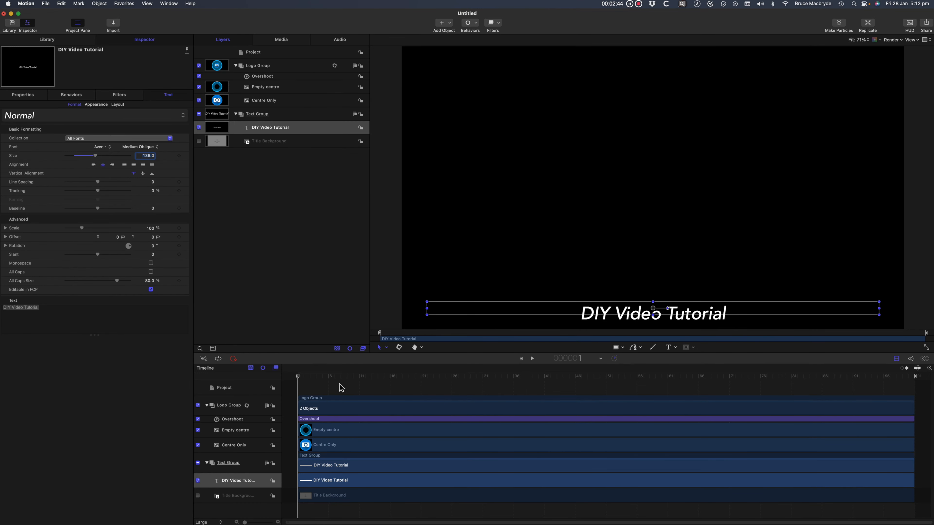
# Go to frame 41 and move the title text up to sit just beneath the logo.
pyautogui.moveTo(300, 378); pyautogui.dragTo(546, 380)
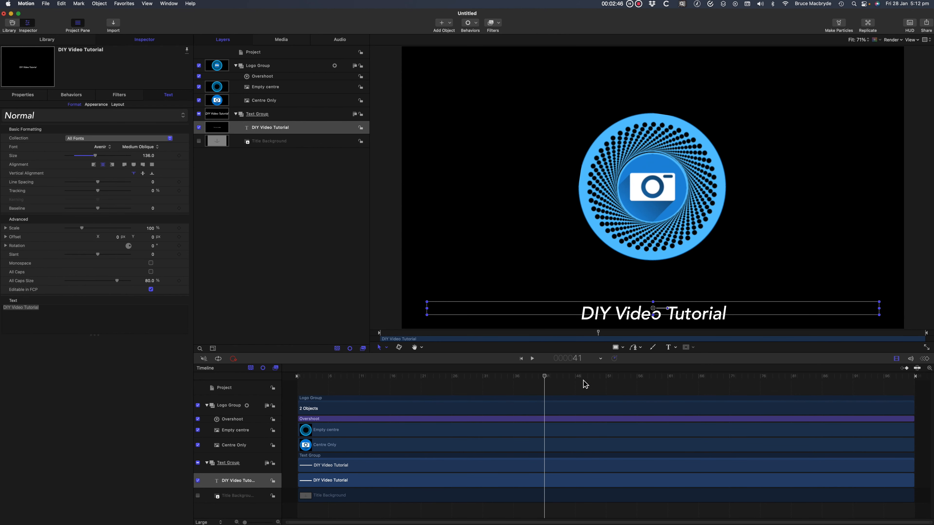
pyautogui.click(681, 319)
pyautogui.moveTo(668, 312); pyautogui.dragTo(674, 291)
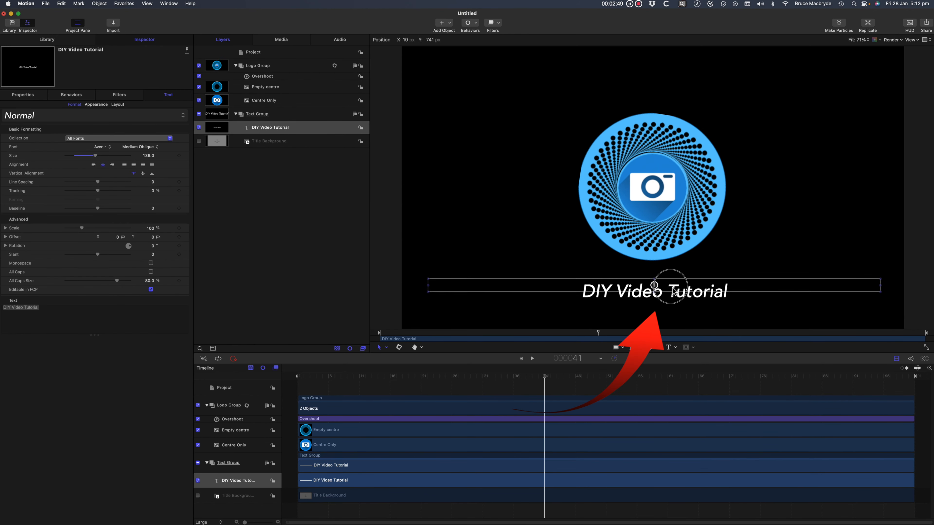
# Add a Basic Motion Motion Path behavior to the title text, set its Direction to Reverse and play the animation.
pyautogui.click(474, 23)
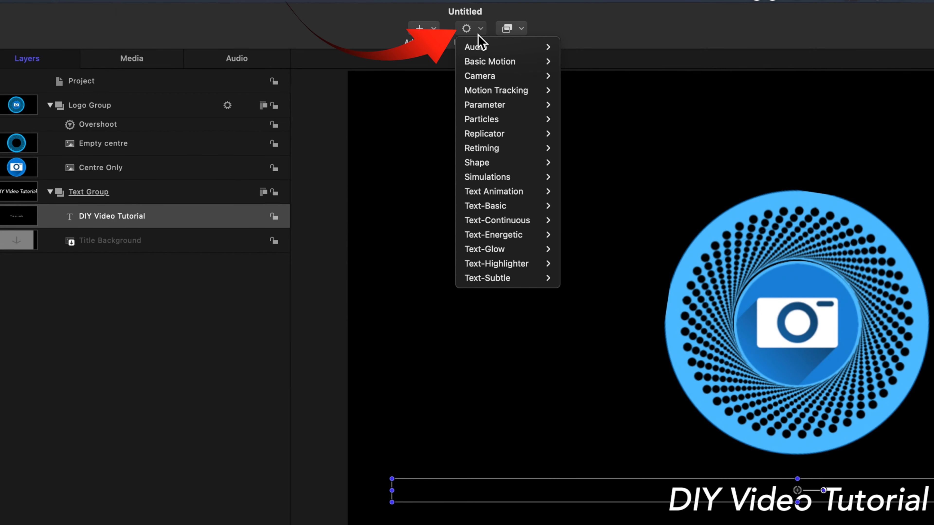
pyautogui.moveTo(495, 64)
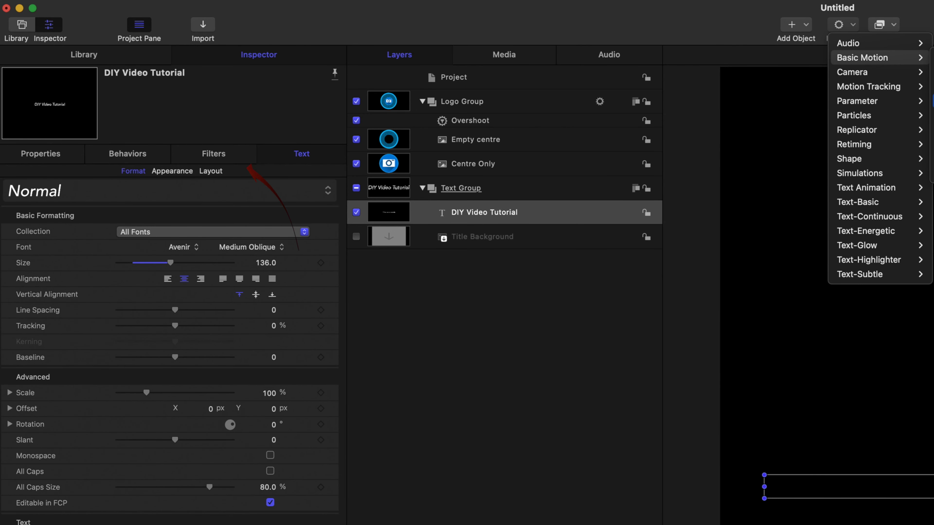
pyautogui.click(933, 101)
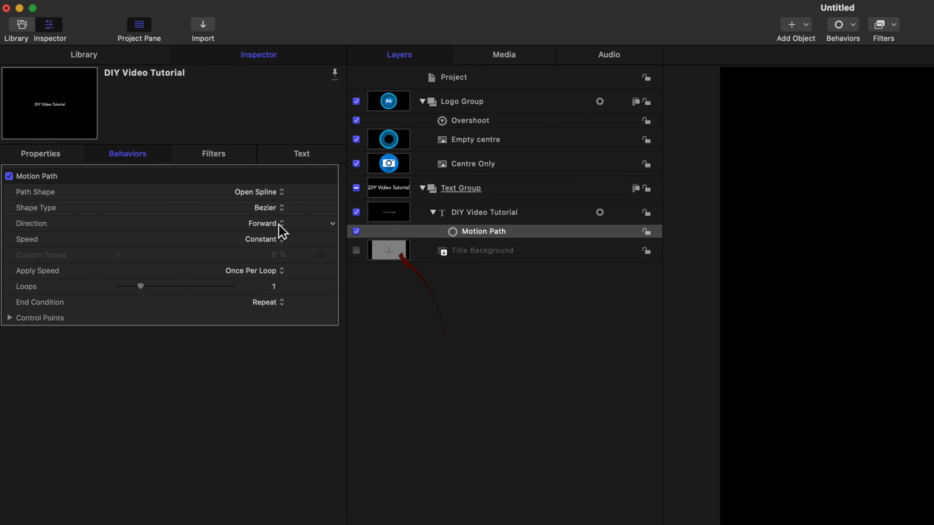
pyautogui.click(279, 224)
pyautogui.click(278, 242)
pyautogui.press('space')
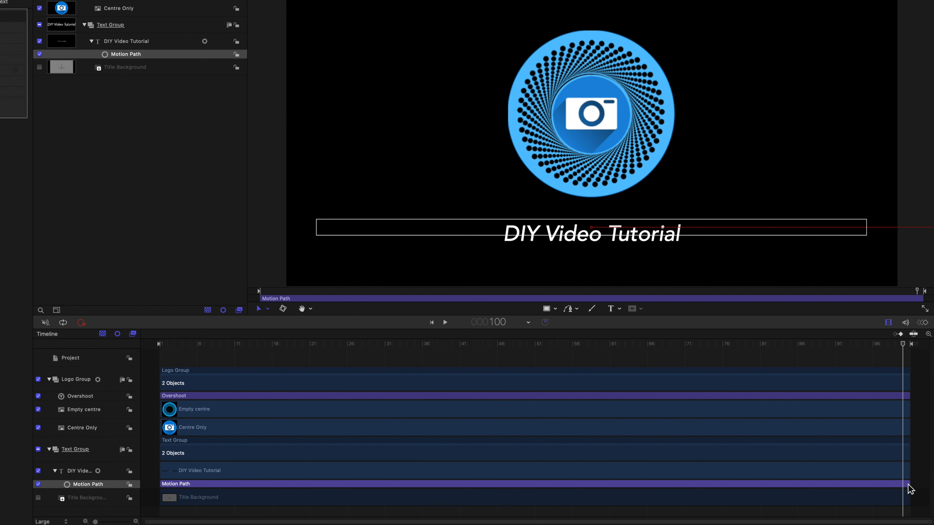
# Shorten the Motion Path behavior in the timeline so that it ends at frame 45.
pyautogui.moveTo(911, 487); pyautogui.dragTo(812, 487)
pyautogui.click(490, 344)
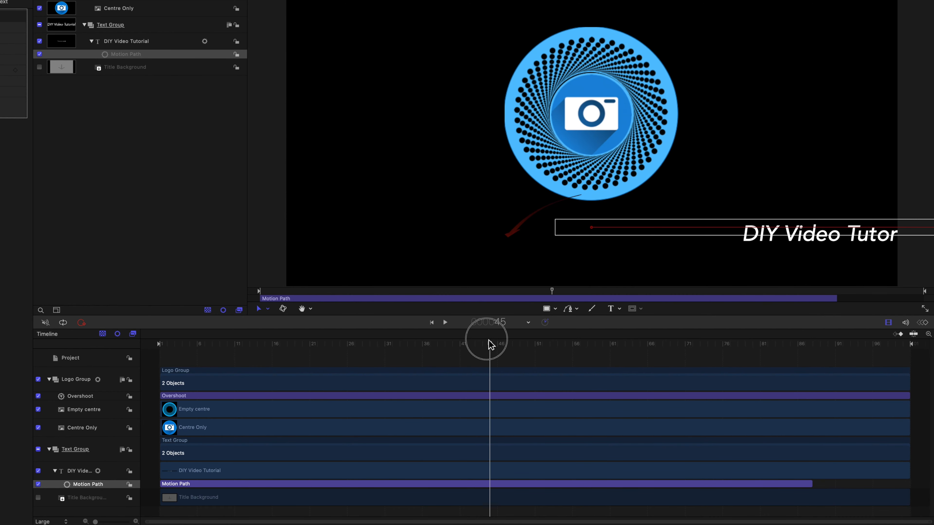
pyautogui.press('o')
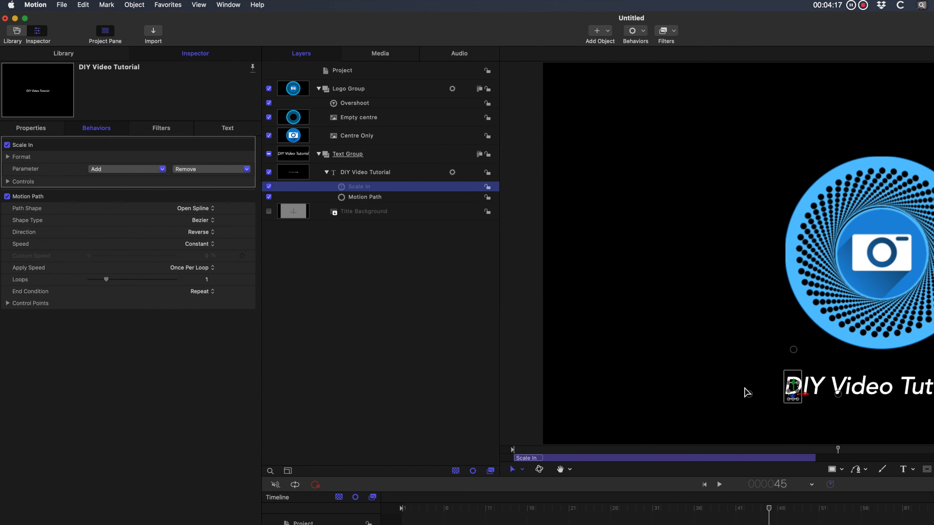
# Replace the text's Scale In behavior with the Text-Basic Slide In behavior and shift it later to overlap the end of Motion Path.
pyautogui.press('Delete')
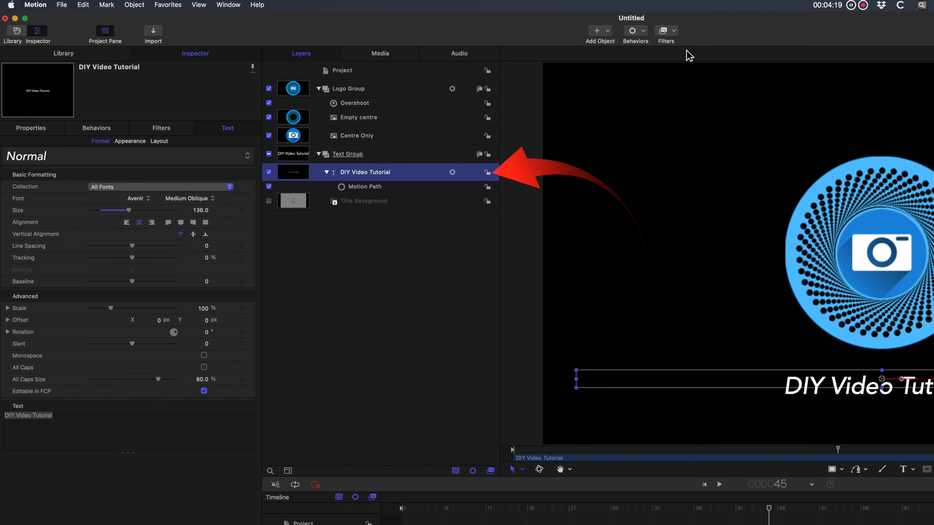
pyautogui.click(635, 31)
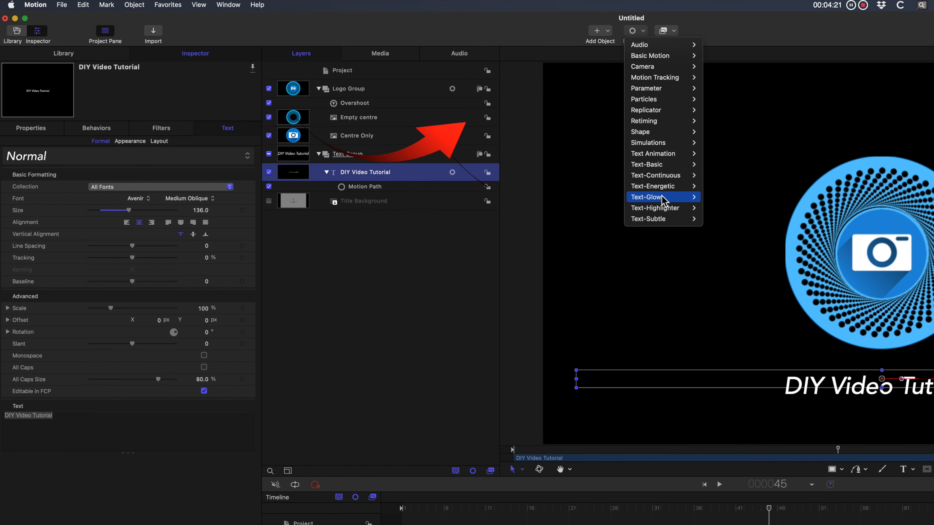
pyautogui.moveTo(658, 165)
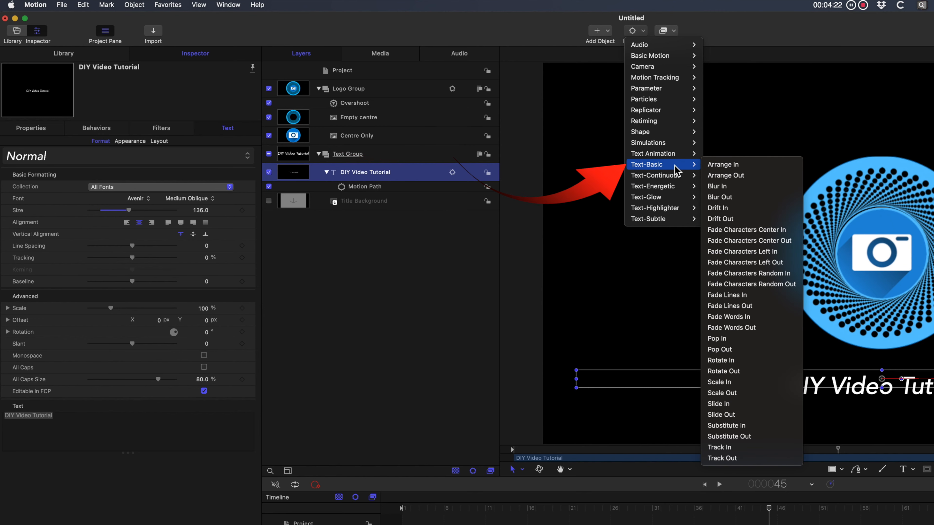
pyautogui.click(753, 407)
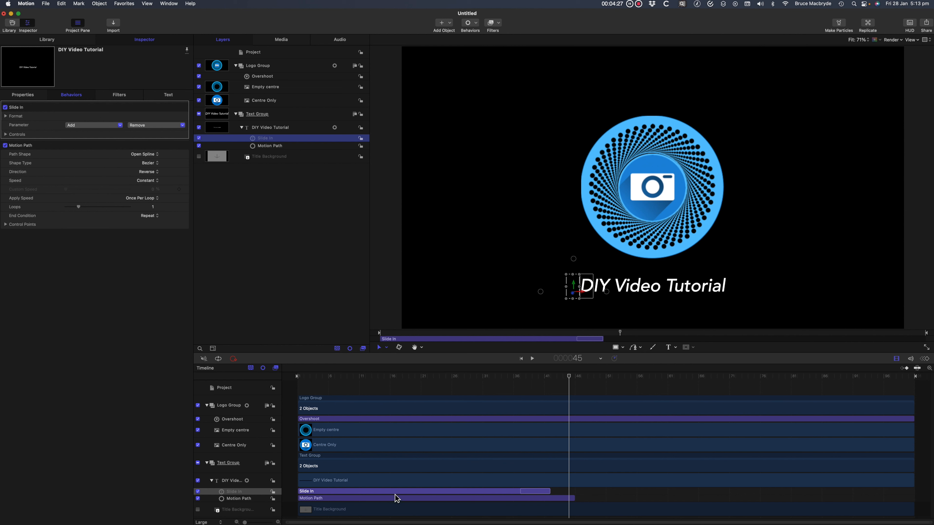
pyautogui.moveTo(349, 491); pyautogui.dragTo(455, 489)
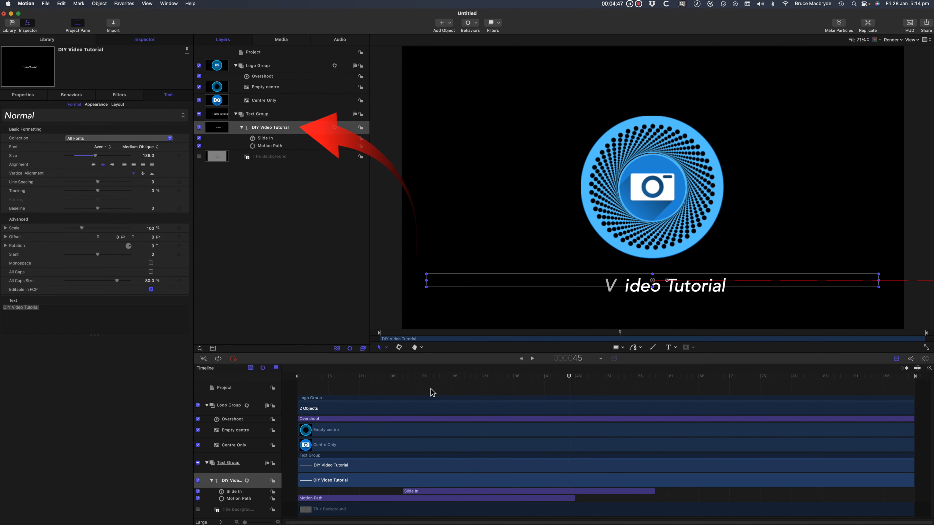
# Add the Text-Highlighter Glow Through behavior to the title text and match its start and end to Slide In in the timeline.
pyautogui.click(474, 23)
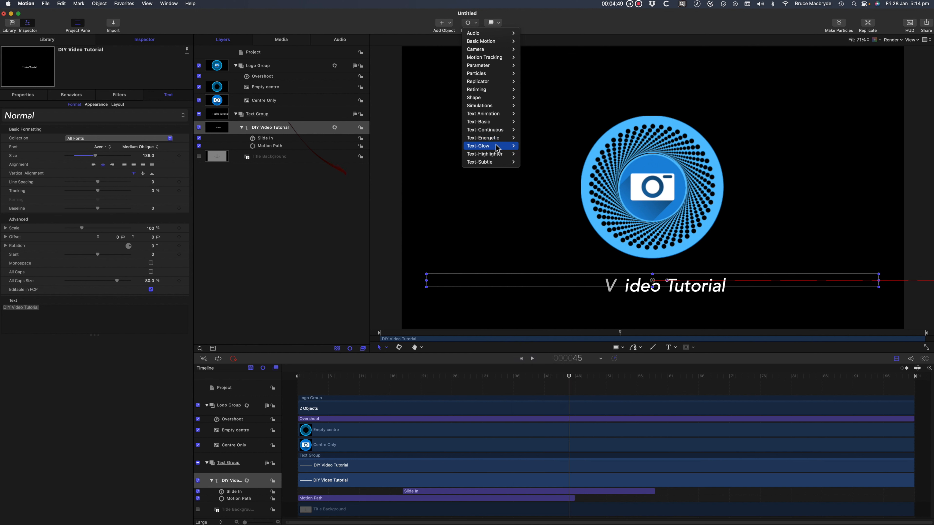
pyautogui.moveTo(500, 154)
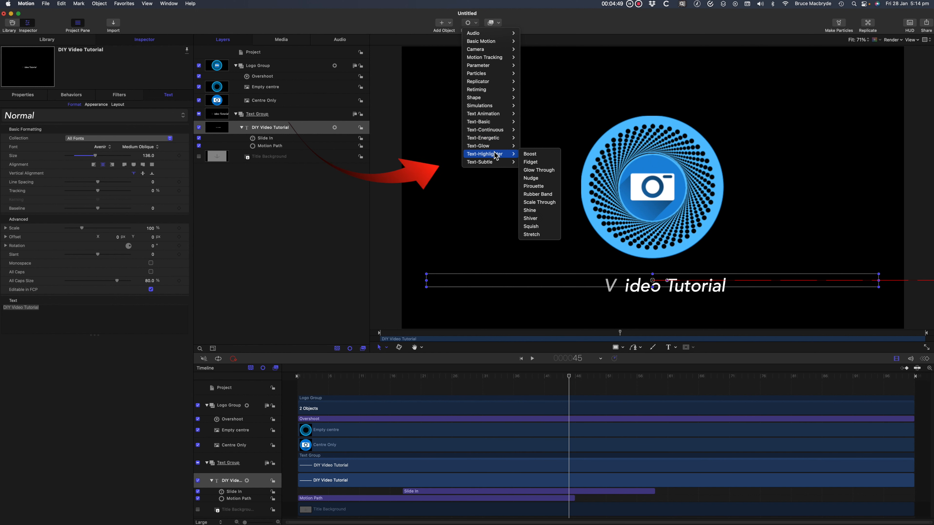
pyautogui.click(547, 176)
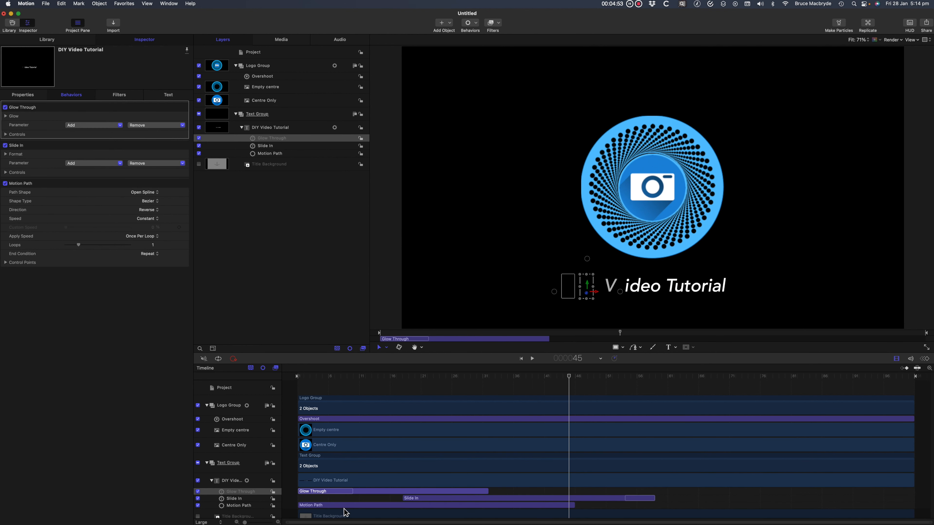
pyautogui.moveTo(334, 492); pyautogui.dragTo(437, 487)
pyautogui.moveTo(593, 491); pyautogui.dragTo(653, 489)
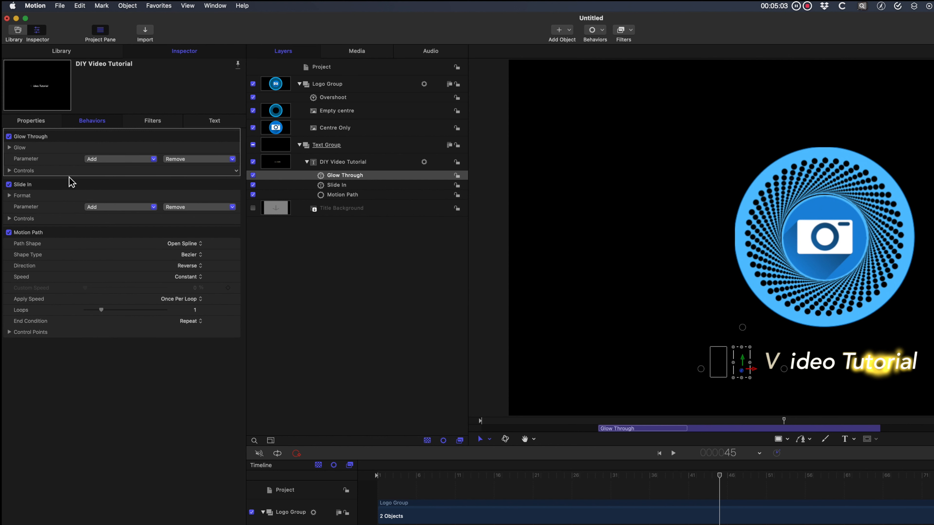
# Enable the text's Glow appearance and sample its colour from the logo's light blue outer ring.
pyautogui.click(221, 124)
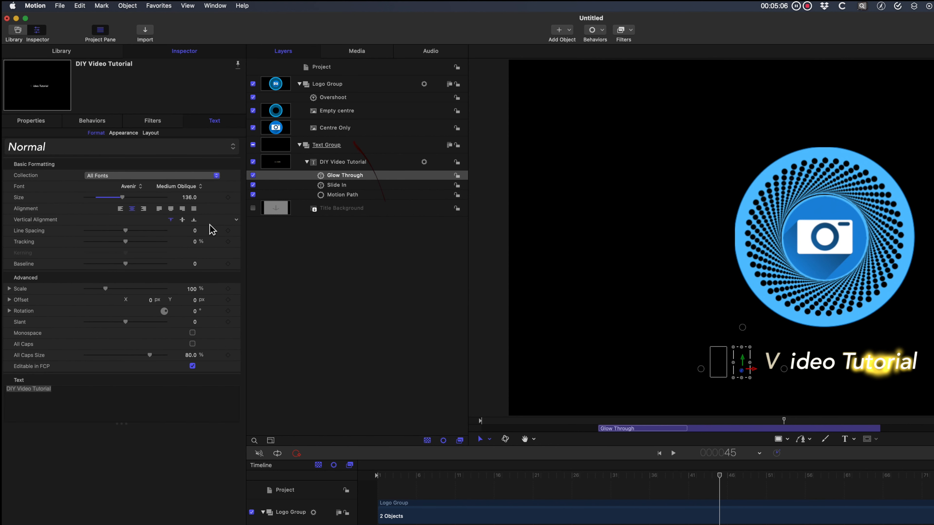
pyautogui.click(123, 134)
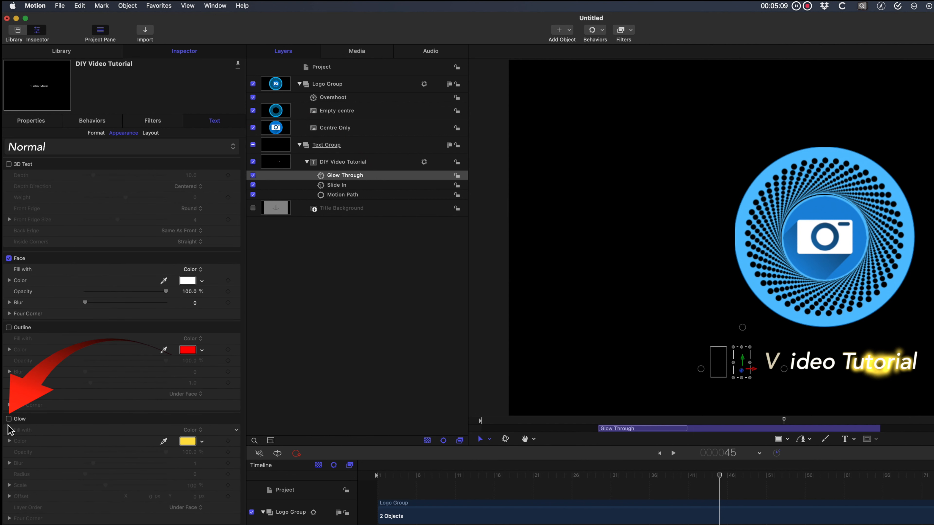
pyautogui.click(9, 419)
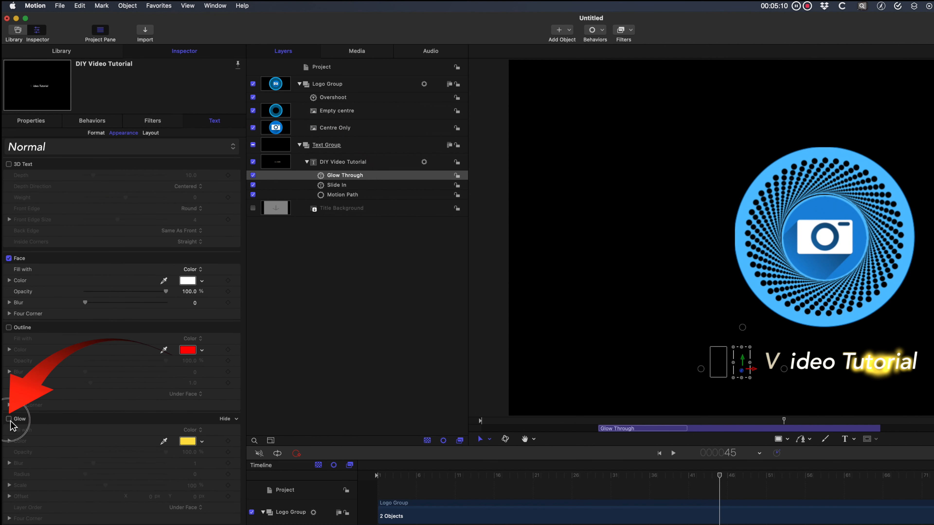
pyautogui.click(164, 441)
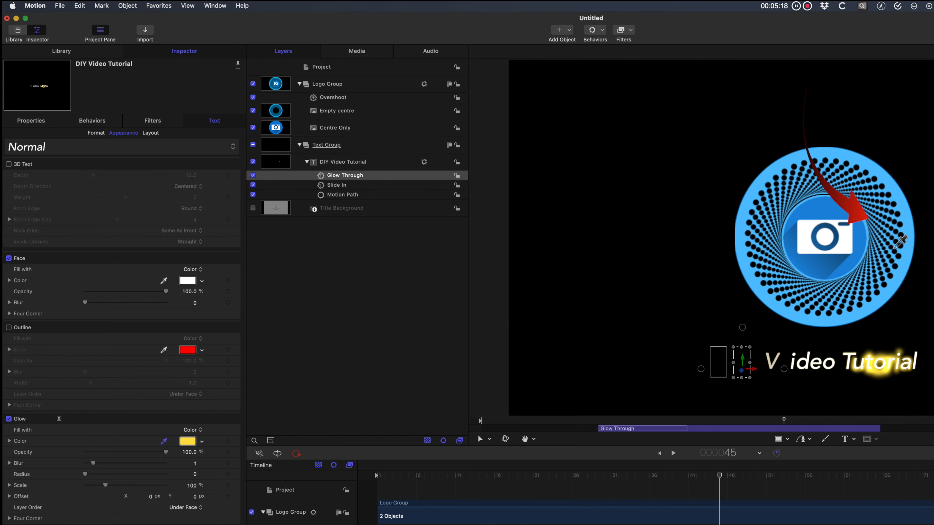
pyautogui.click(912, 238)
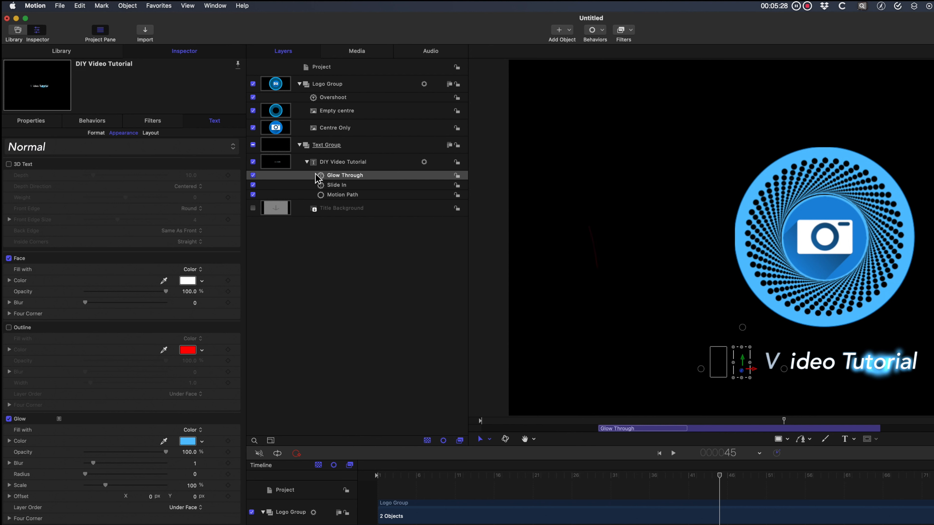
# Select the DIY Video Tutorial layer, check the Glow Through behavior's parameter options and publish the Slide In behavior.
pyautogui.click(278, 164)
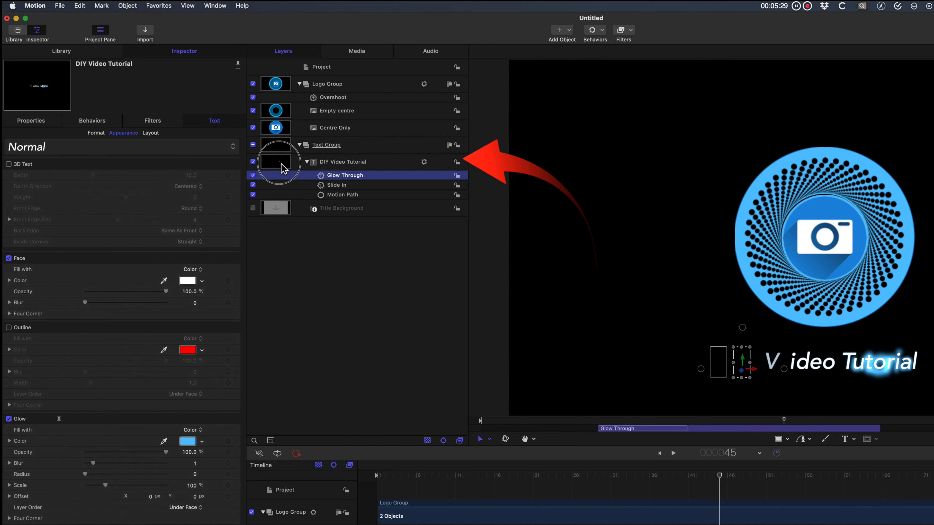
pyautogui.click(99, 125)
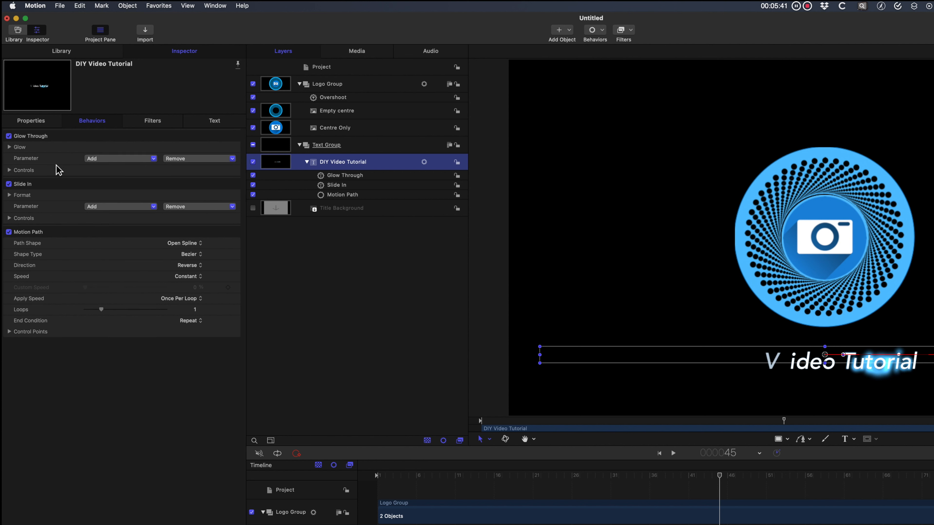
pyautogui.click(236, 137)
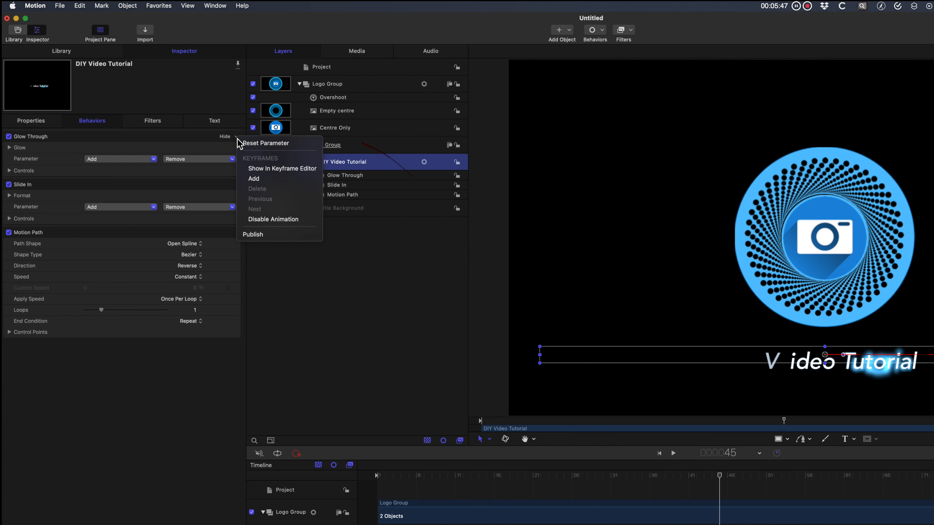
pyautogui.click(158, 187)
pyautogui.click(236, 184)
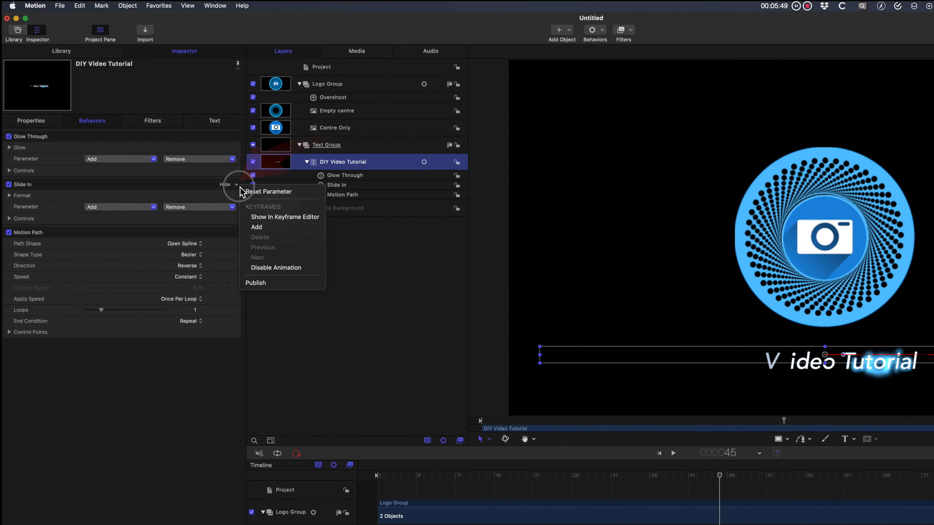
pyautogui.click(282, 287)
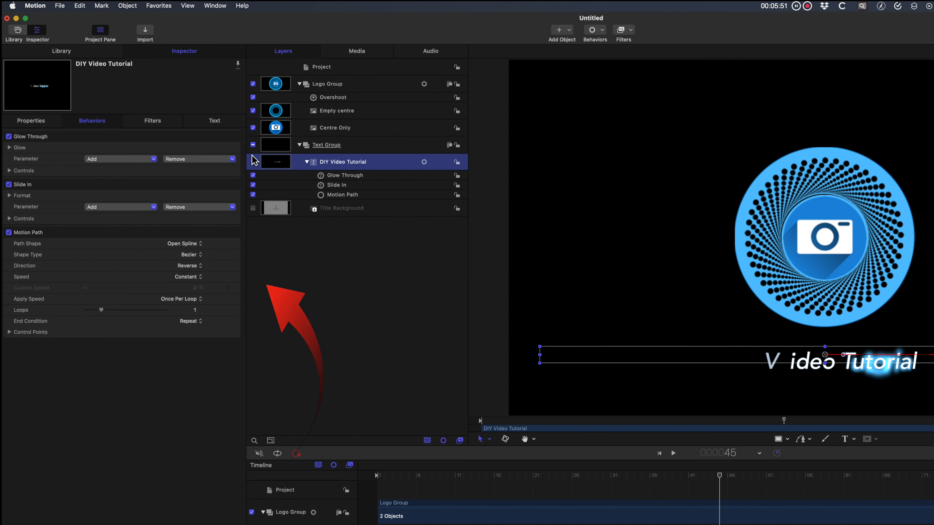
# Publish the text's Glow Through behavior and set the Motion Path behavior's Speed to Natural.
pyautogui.click(237, 147)
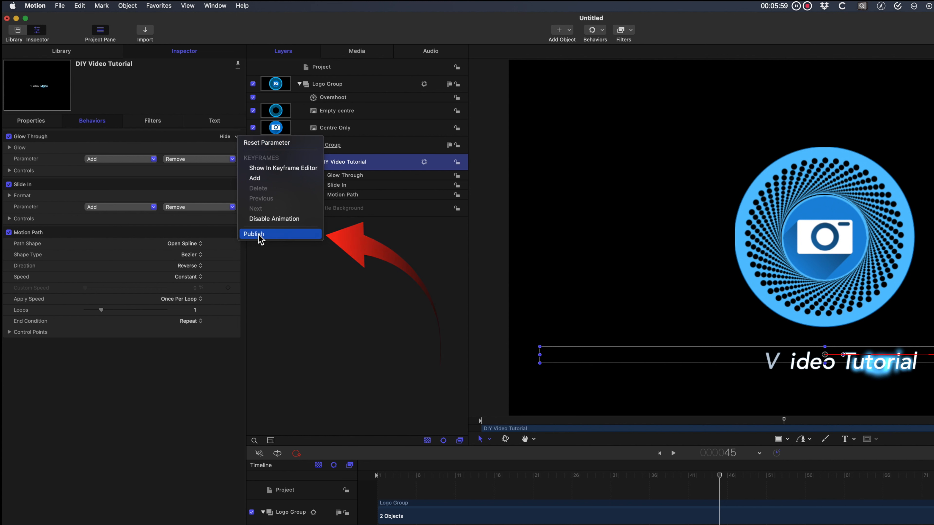
pyautogui.click(257, 236)
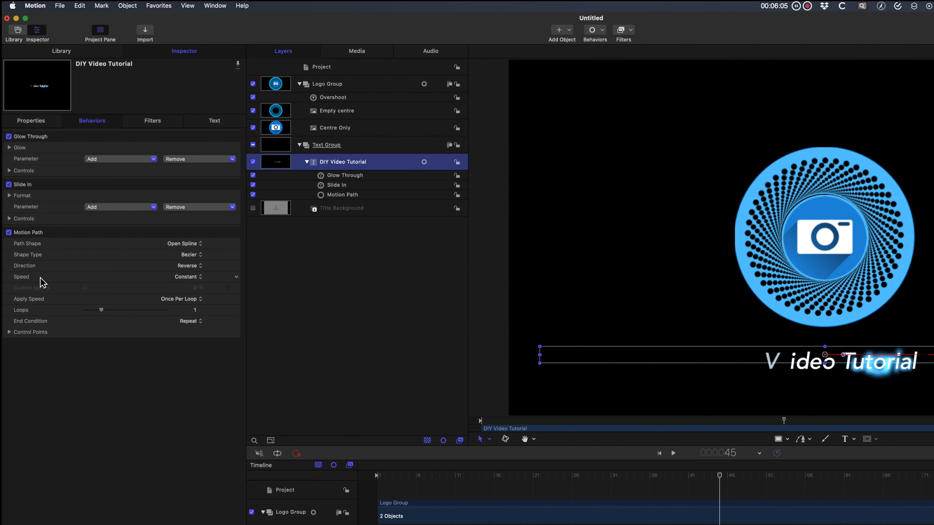
pyautogui.click(73, 282)
pyautogui.click(200, 277)
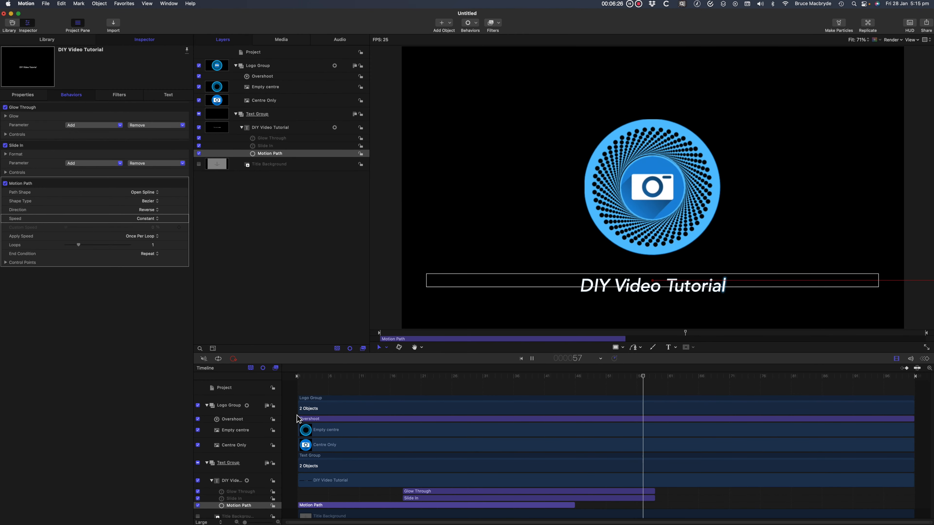
pyautogui.press('space')
pyautogui.click(157, 221)
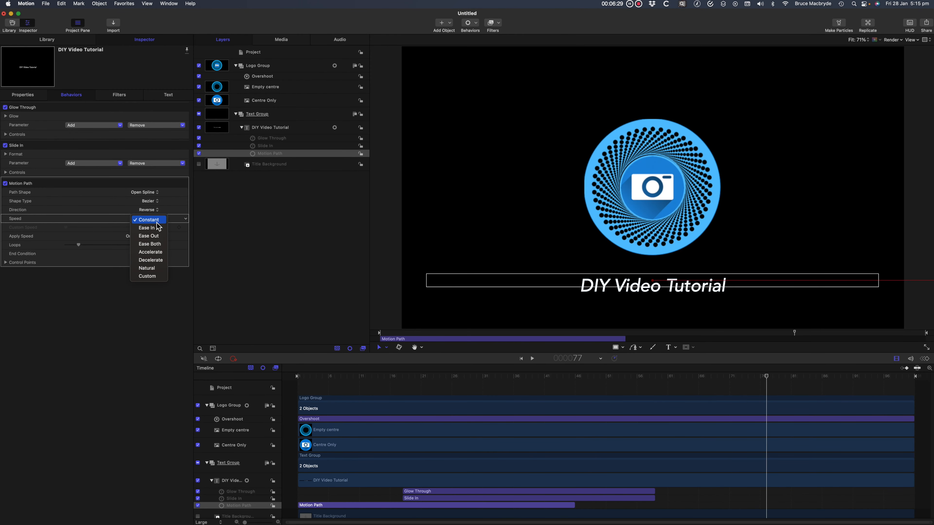
pyautogui.click(152, 268)
# Play the animation from the start to check how the text moves along its path.
pyautogui.click(678, 386)
pyautogui.moveTo(678, 383); pyautogui.dragTo(279, 391)
pyautogui.press('space')
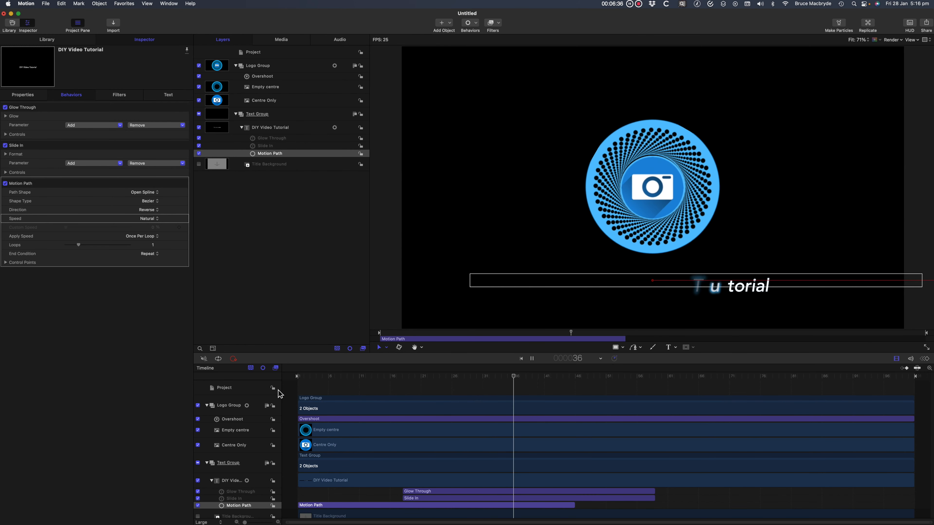
pyautogui.press('space')
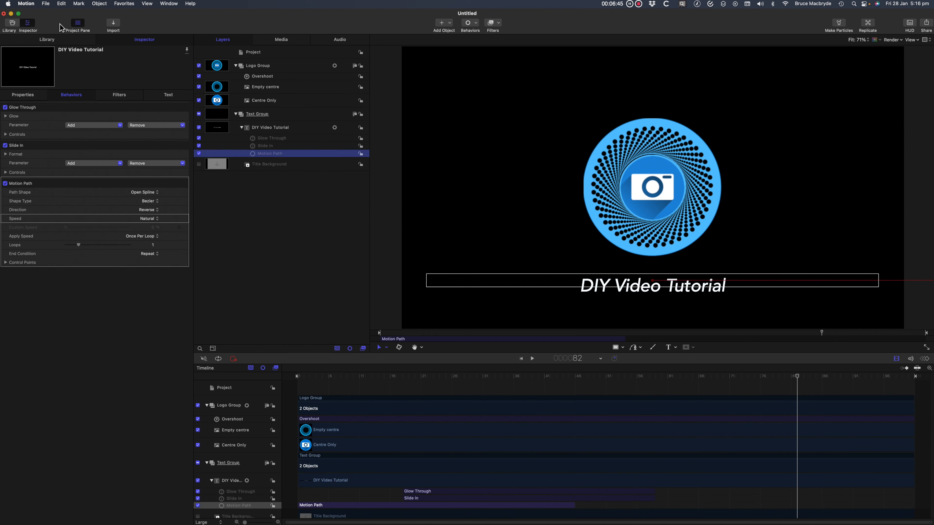
# Save the project as a Final Cut Pro title template named Demo Logo in the Favorites category.
pyautogui.click(46, 5)
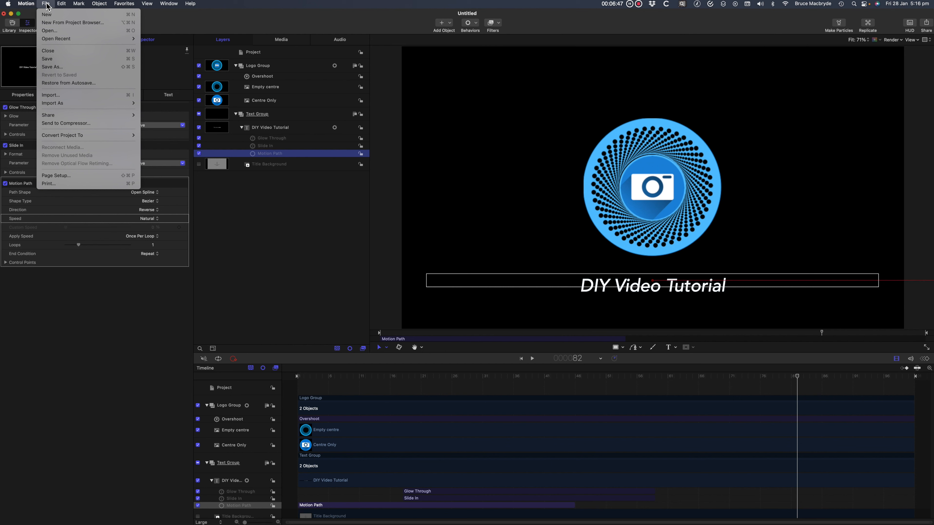
pyautogui.click(54, 61)
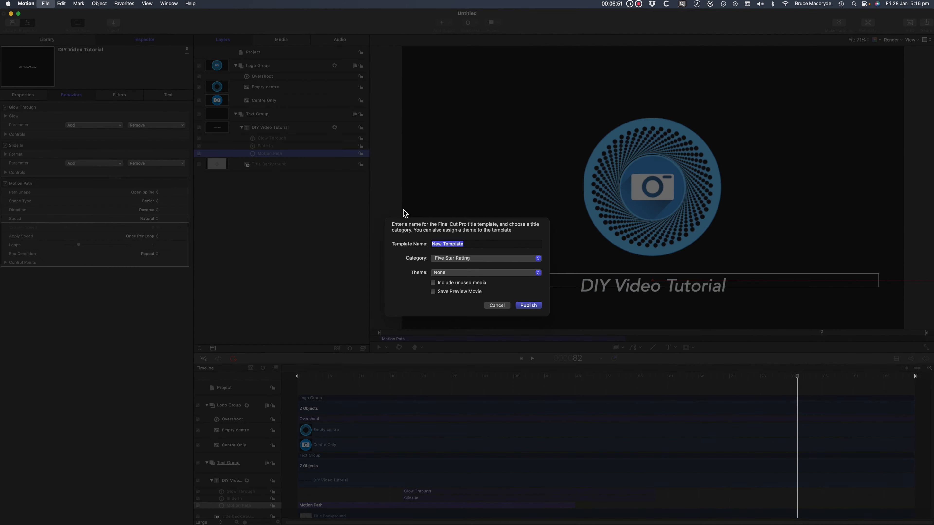
pyautogui.write('Demo Logo')
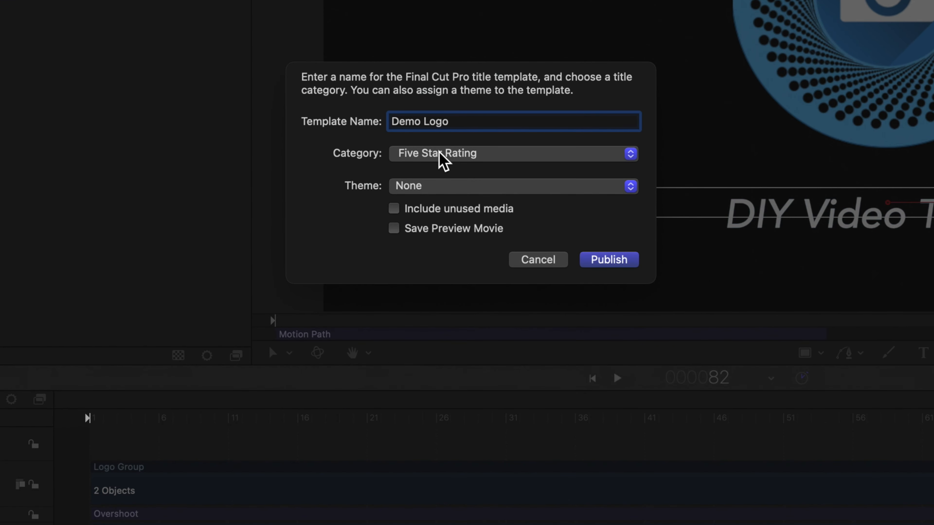
pyautogui.click(442, 158)
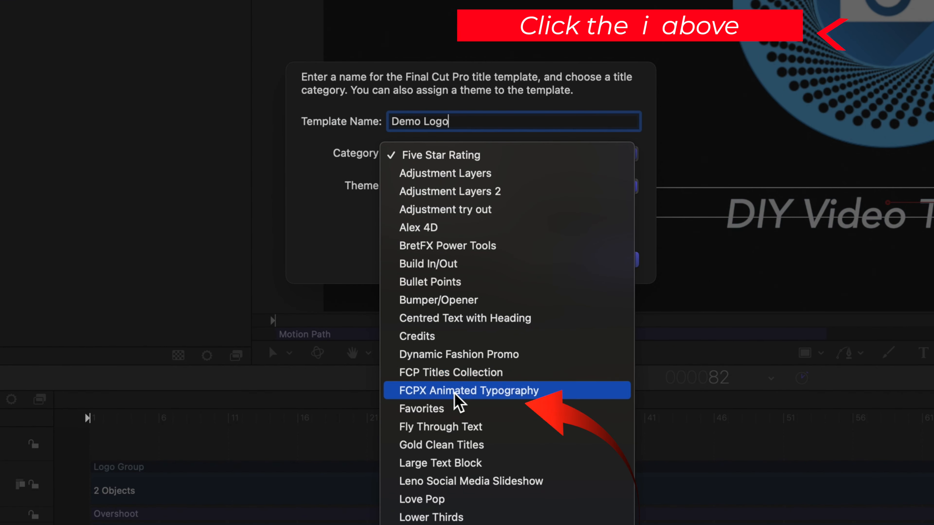
pyautogui.click(454, 410)
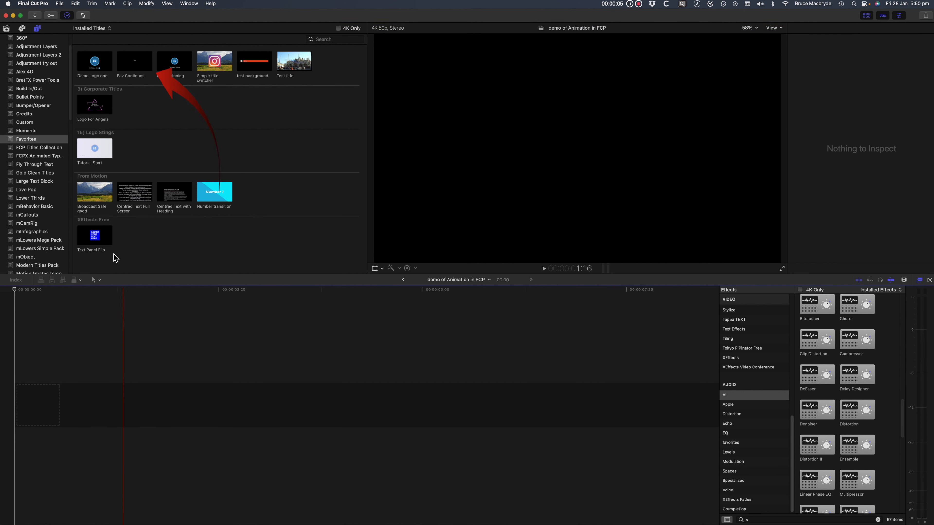
# Switch to Final Cut Pro, add the Demo Logo one title to the start of the timeline and play it.
pyautogui.moveTo(98, 63); pyautogui.dragTo(118, 378)
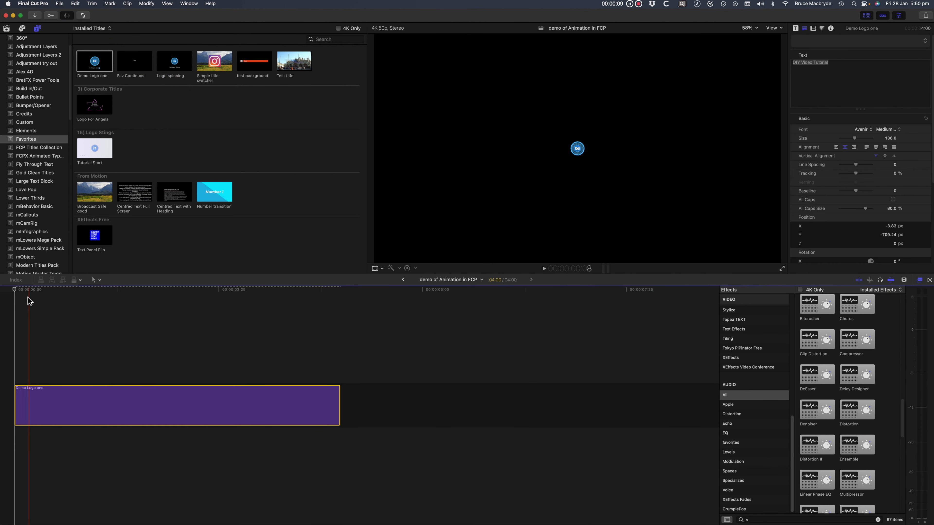
pyautogui.press('space')
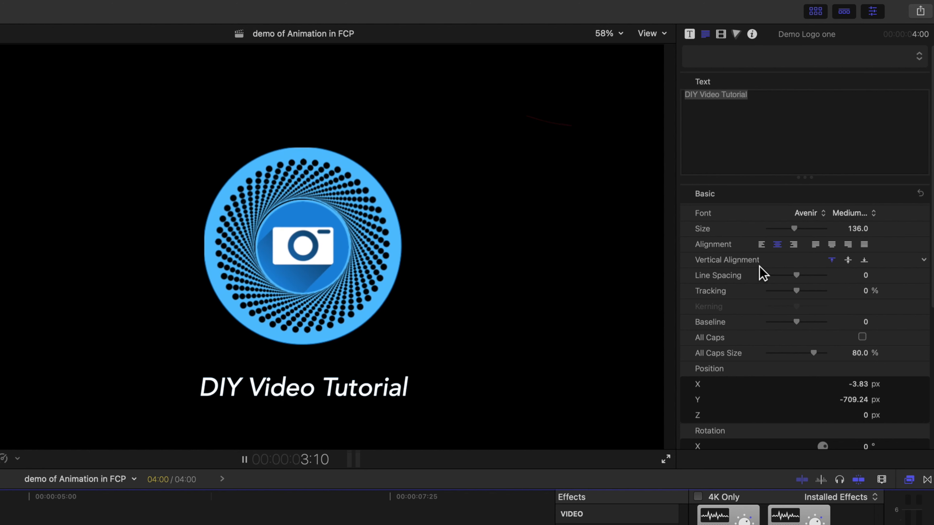
pyautogui.press('space')
# Review the title's published parameters and text settings, and open the Demo Logo one template in Motion.
pyautogui.click(795, 28)
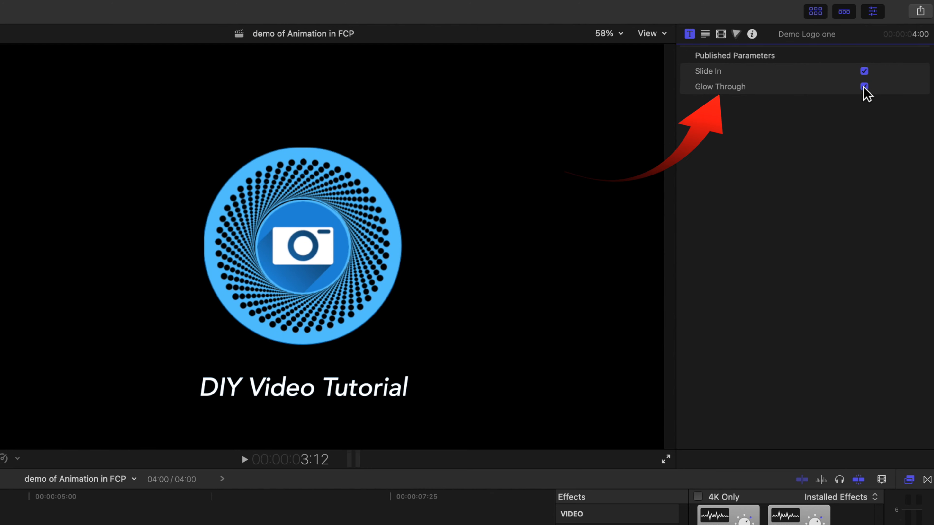
pyautogui.click(706, 35)
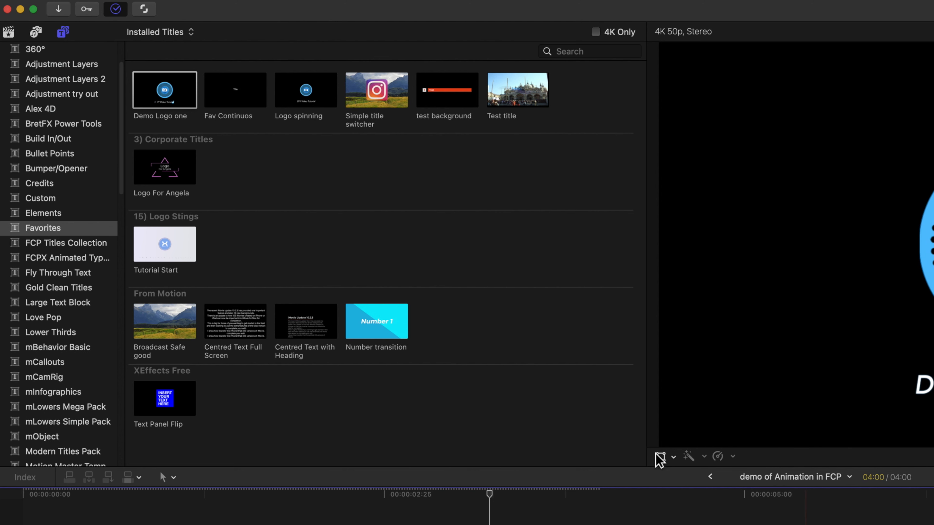
pyautogui.rightClick(167, 96)
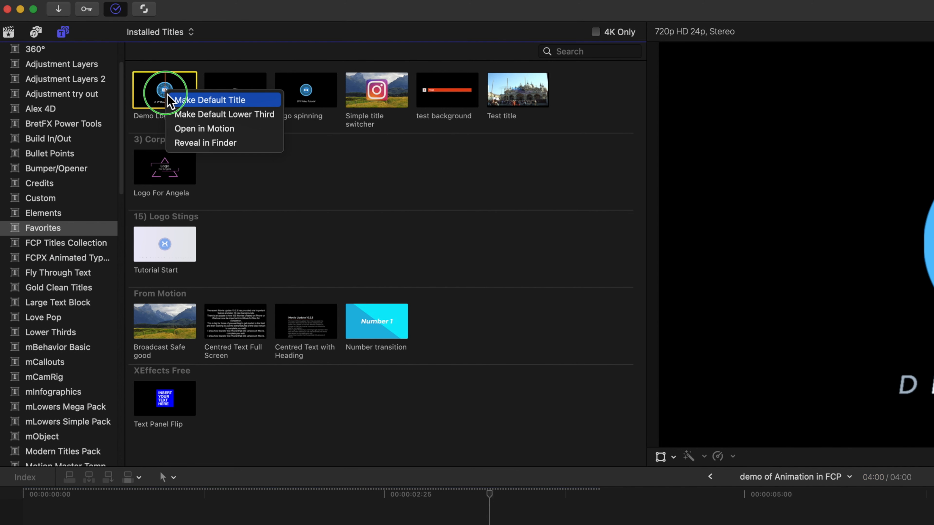
pyautogui.click(204, 129)
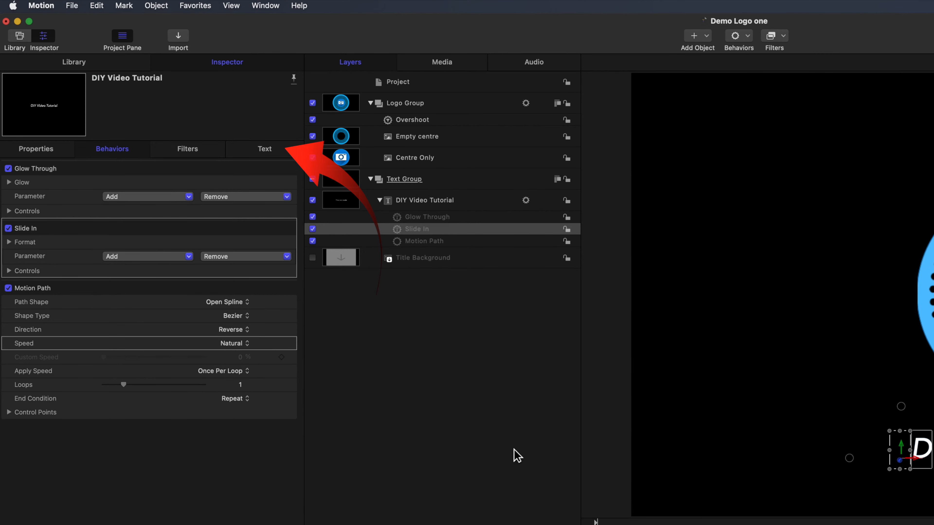
# Set the DIY Video Tutorial text's font style to Medium Oblique with Editable in FCP enabled, and save the template.
pyautogui.click(270, 149)
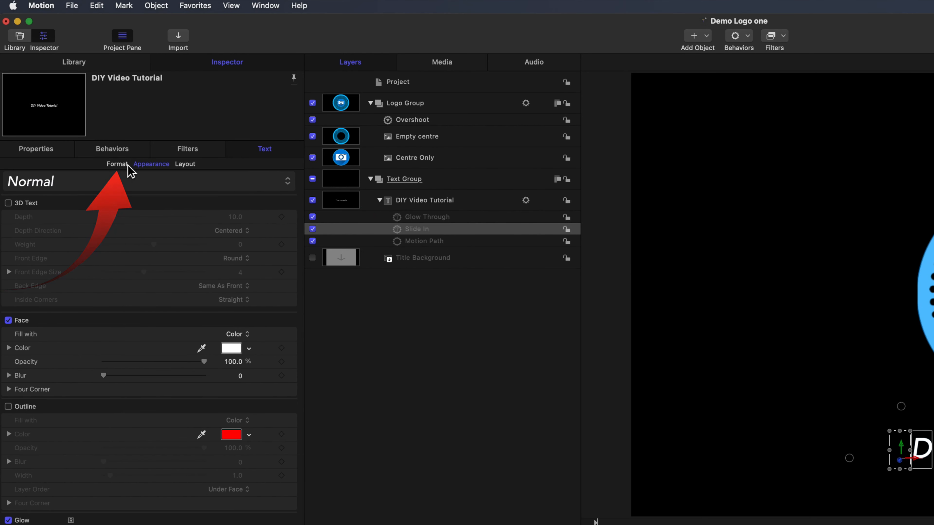
pyautogui.click(118, 165)
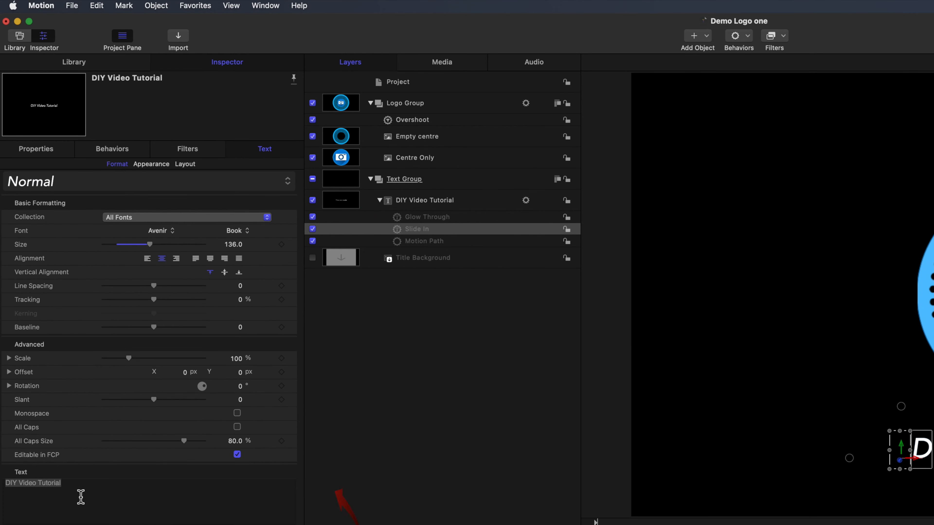
pyautogui.click(237, 455)
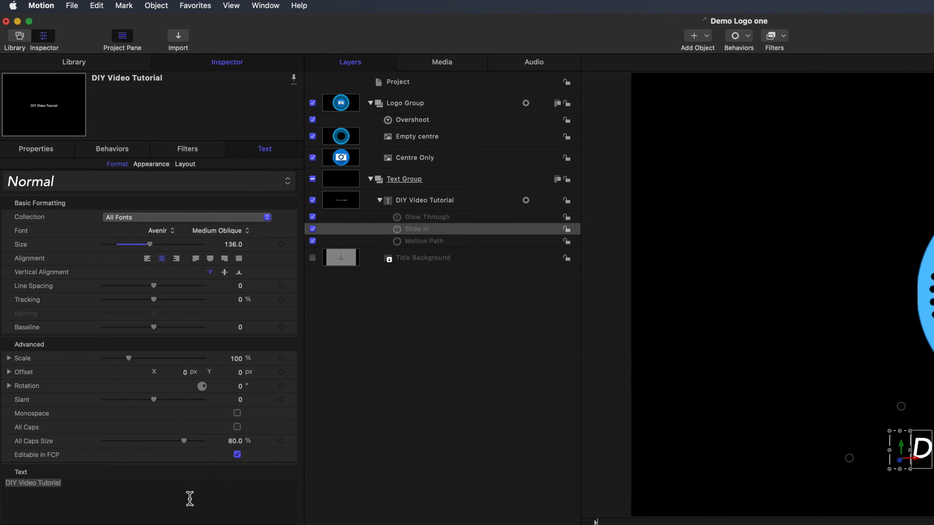
pyautogui.click(74, 8)
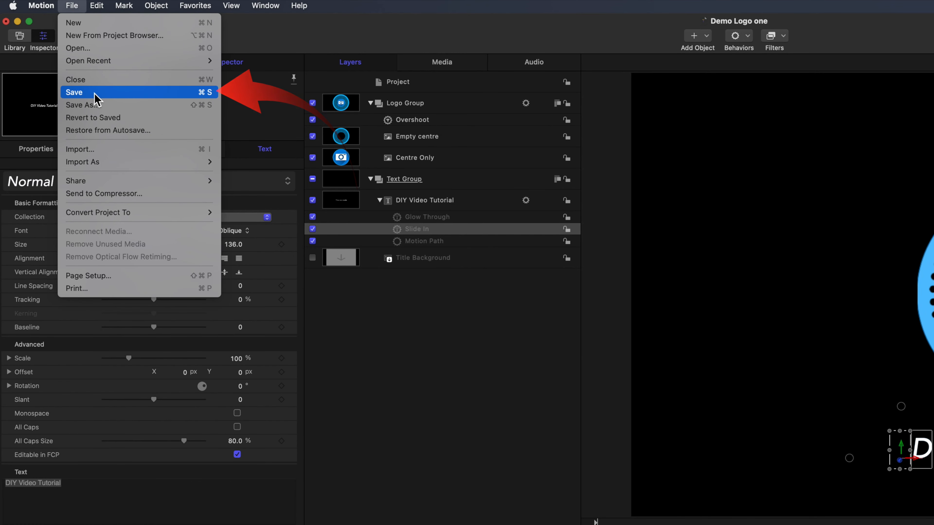
pyautogui.click(147, 96)
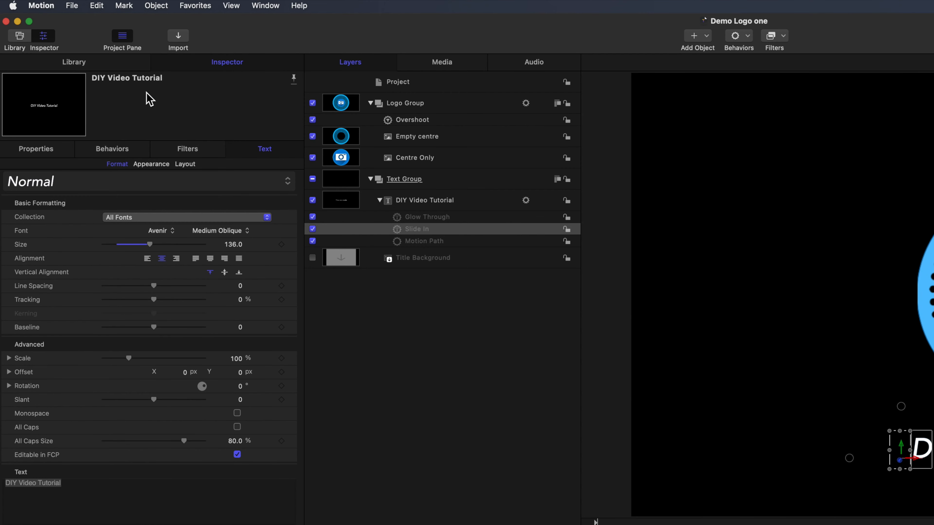